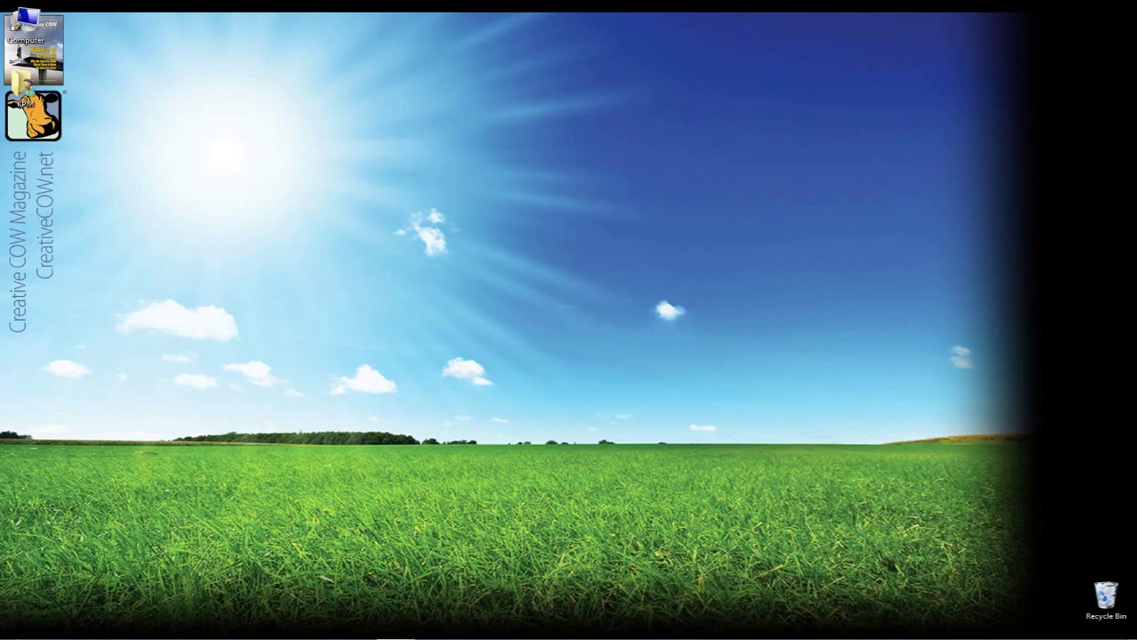
- Switch to Firefox and scroll the Media Composer series page down to Lesson 8 - Composer Settings
key("alt+Tab")
key("alt+Tab")
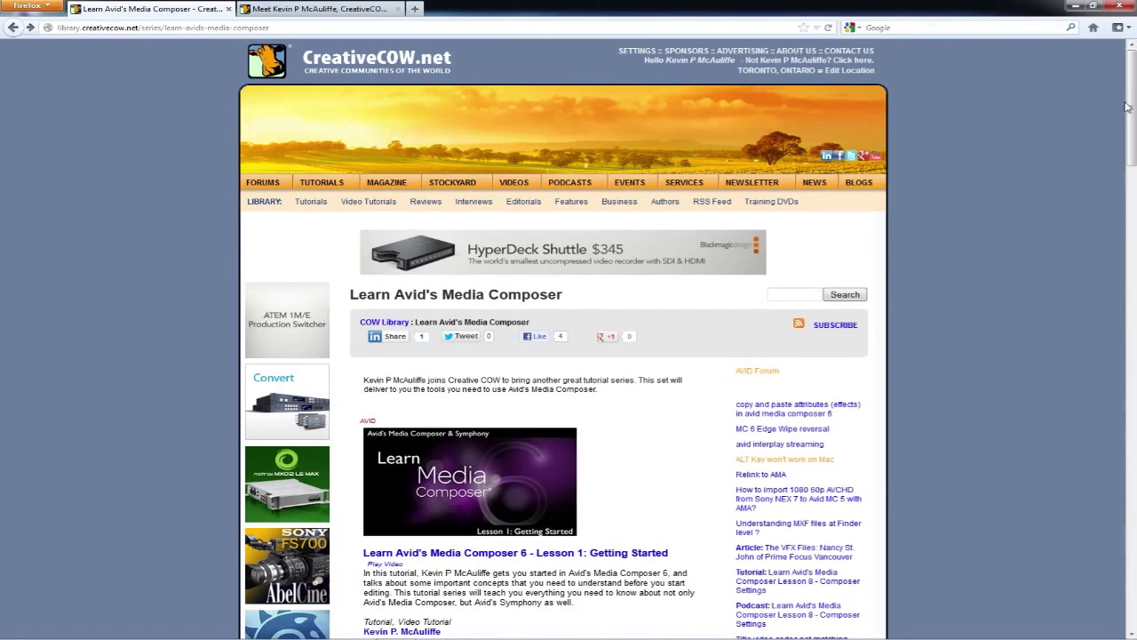
left_click_drag(1131, 102, 1132, 546)
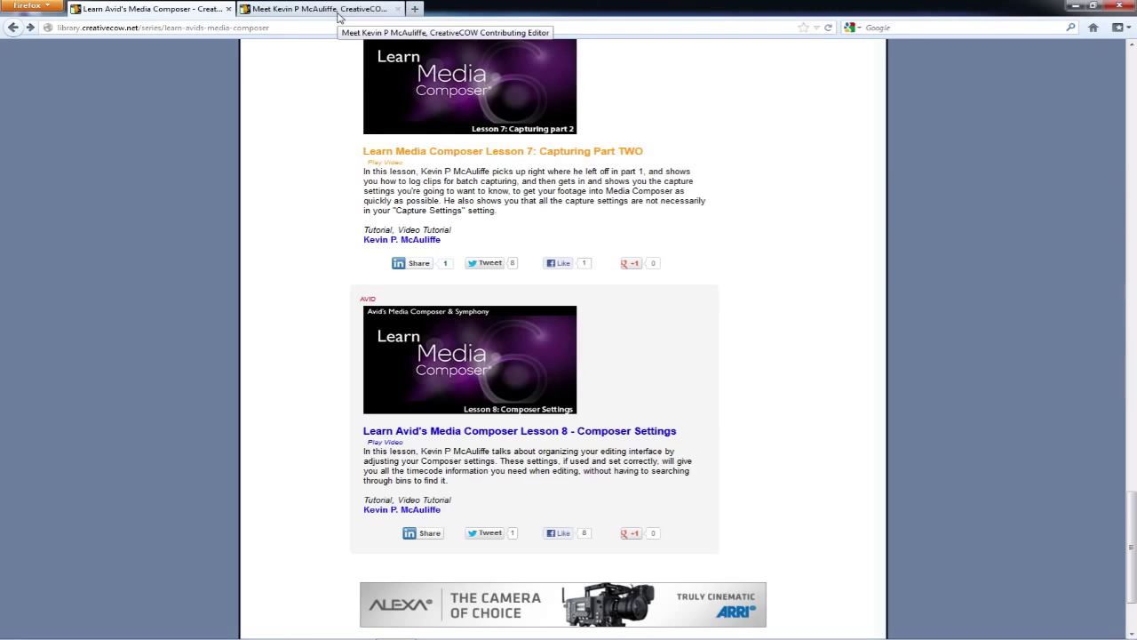
- Show the contributing editor's profile tab scrolled to his Wanna Switch? lessons, including Lesson 6 - Outputting
left_click(338, 11)
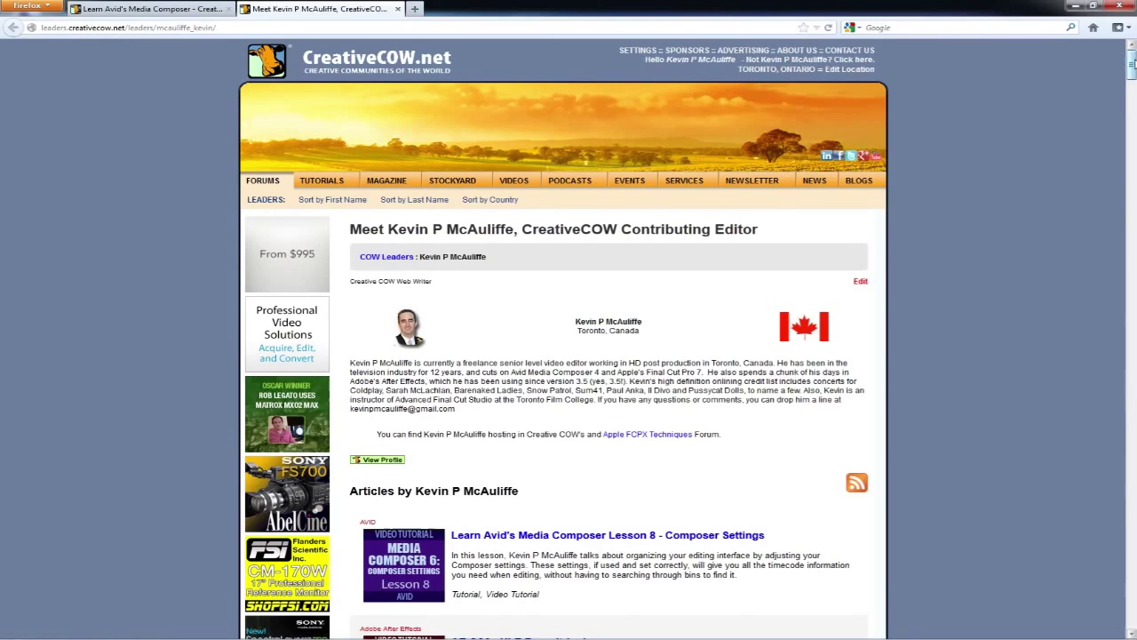
left_click_drag(1131, 62, 1131, 85)
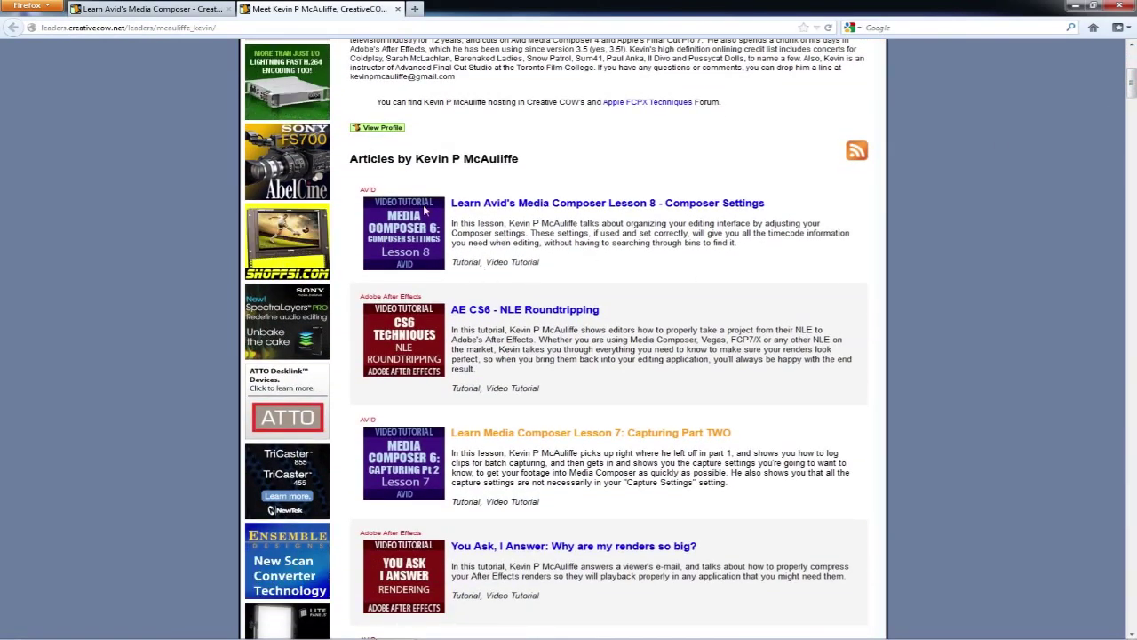
left_click_drag(1131, 86, 1131, 382)
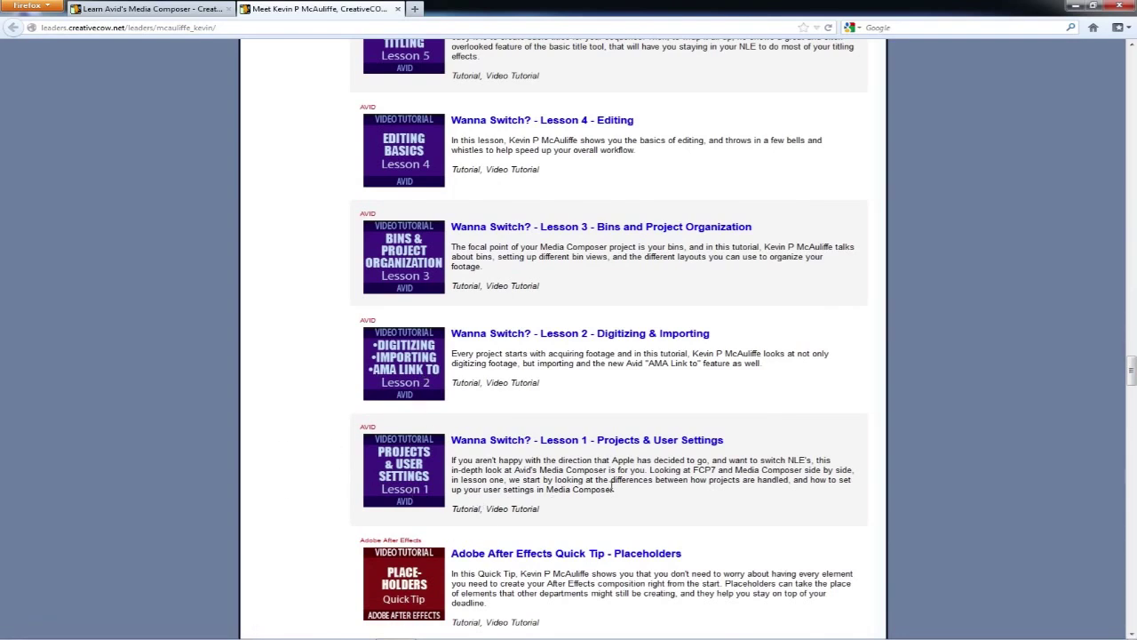
scroll(784, 477, "up", 1)
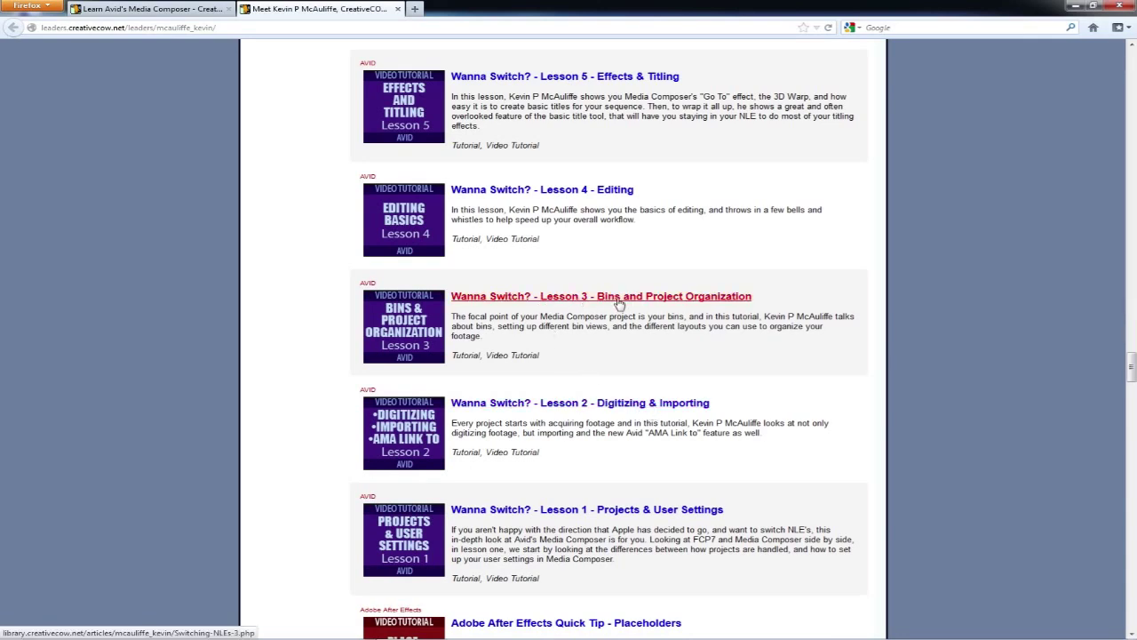
scroll(659, 311, "up", 4)
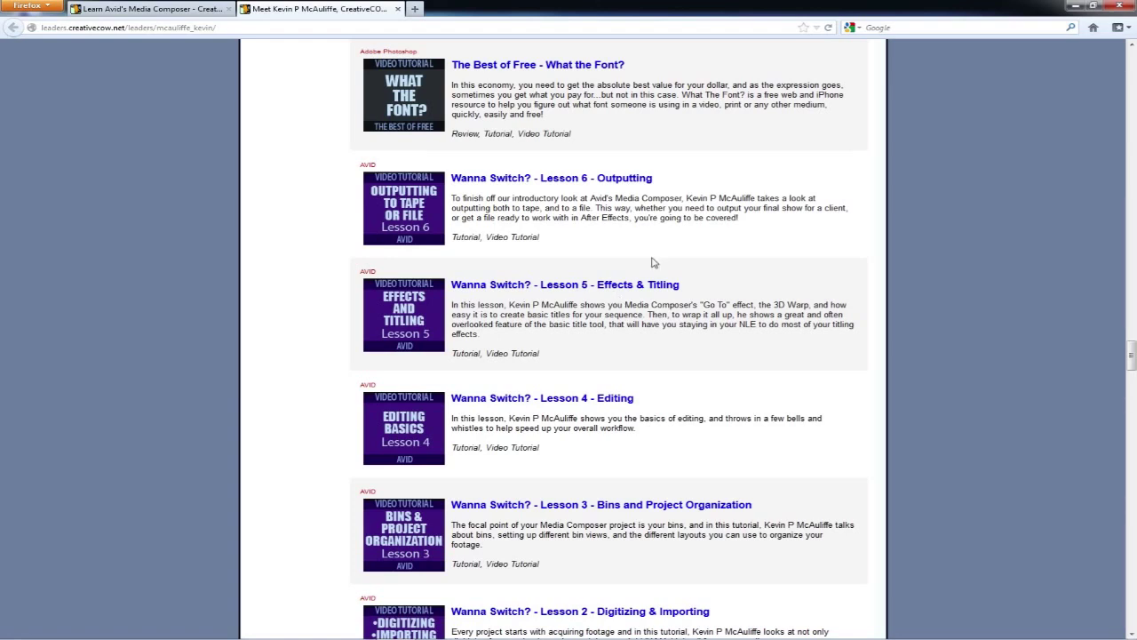
- Minimize Firefox to reveal the Windows desktop
left_click(1076, 7)
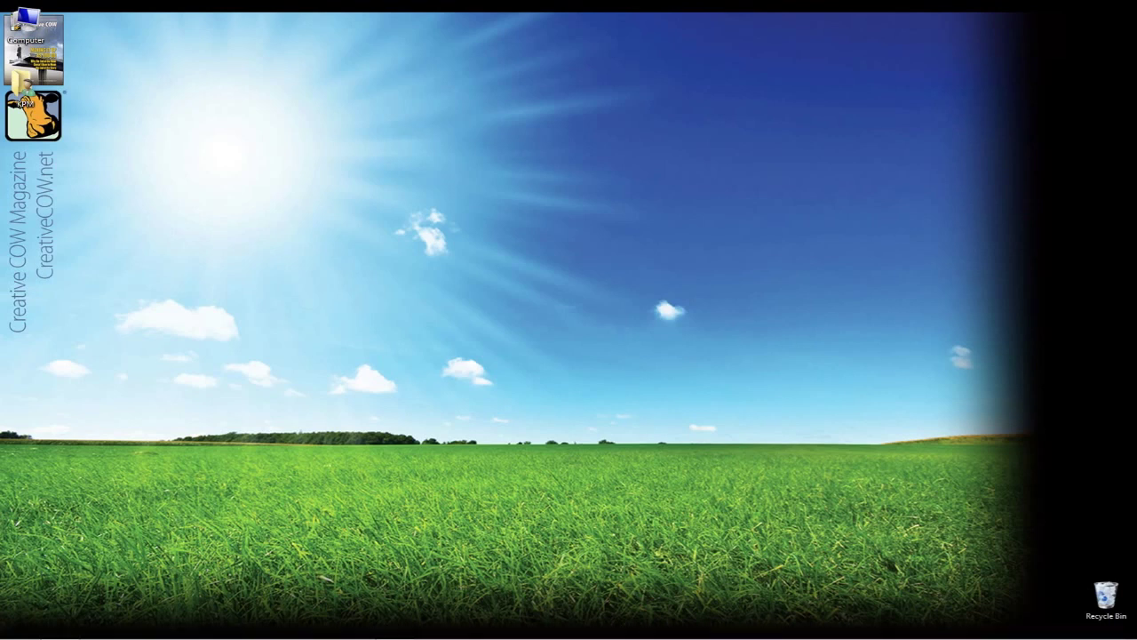
- Switch to Avid Symphony and delete the upper V2 and V3 video tracks
key("alt+Tab")
key("alt+Tab")
key("alt+Tab")
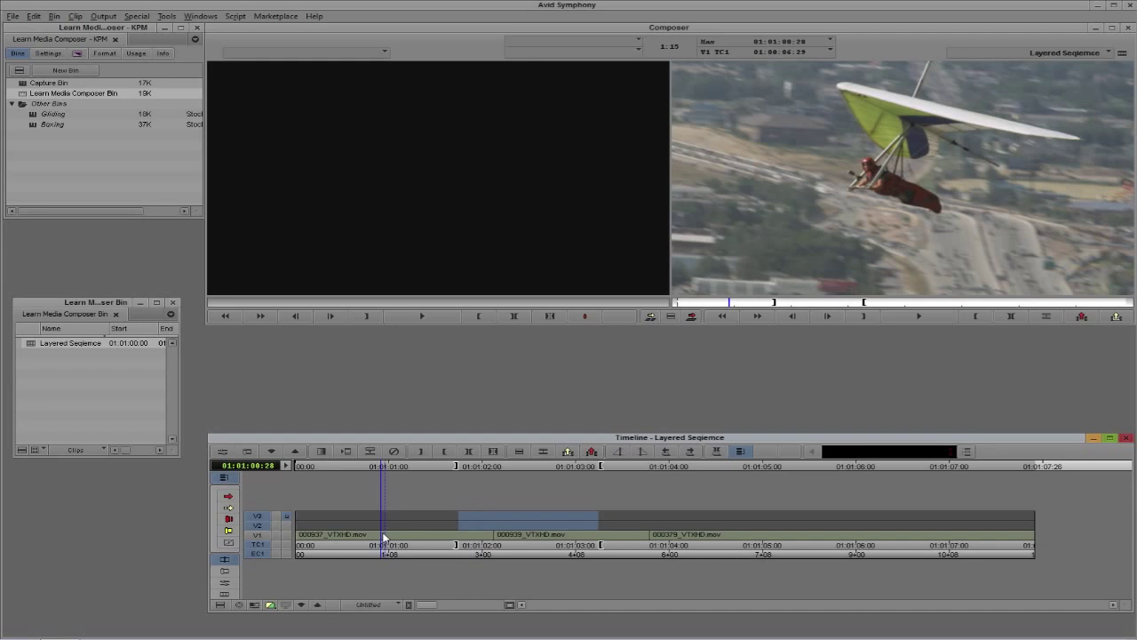
key("Delete")
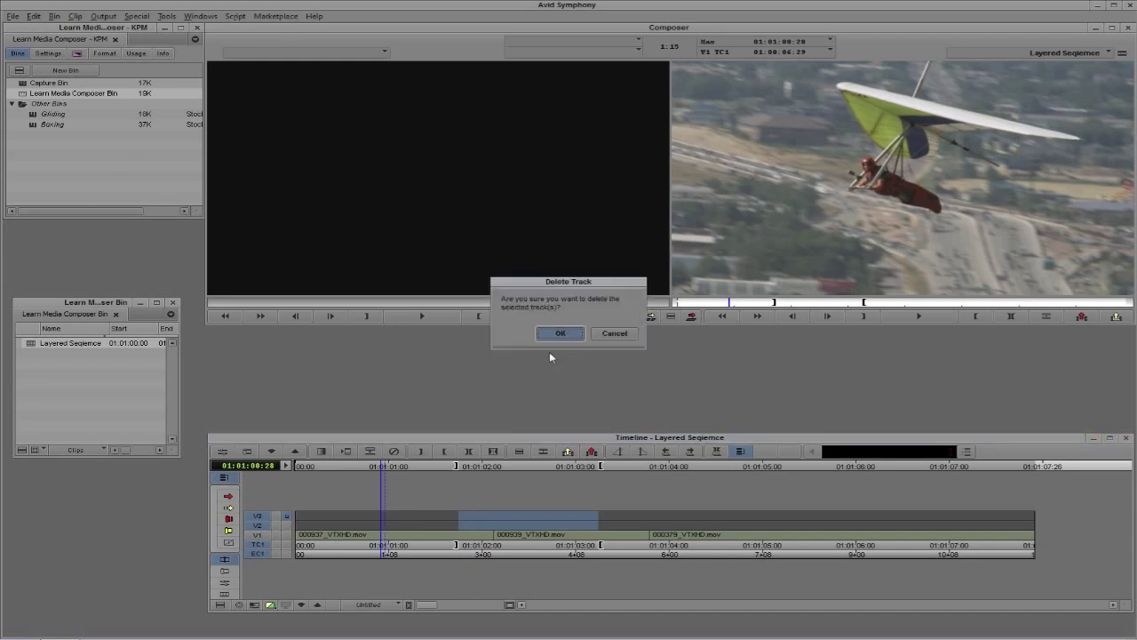
key("Return")
- Mark an IN point at the sequence start and an OUT point at its end
key("Home")
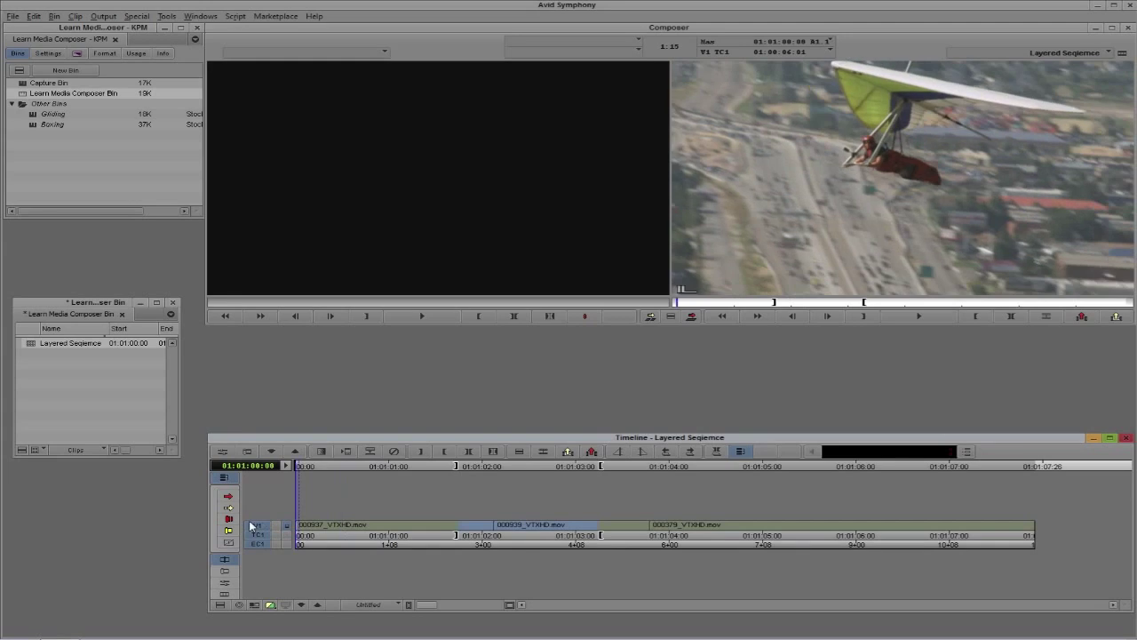
key("i")
key("End")
key("o")
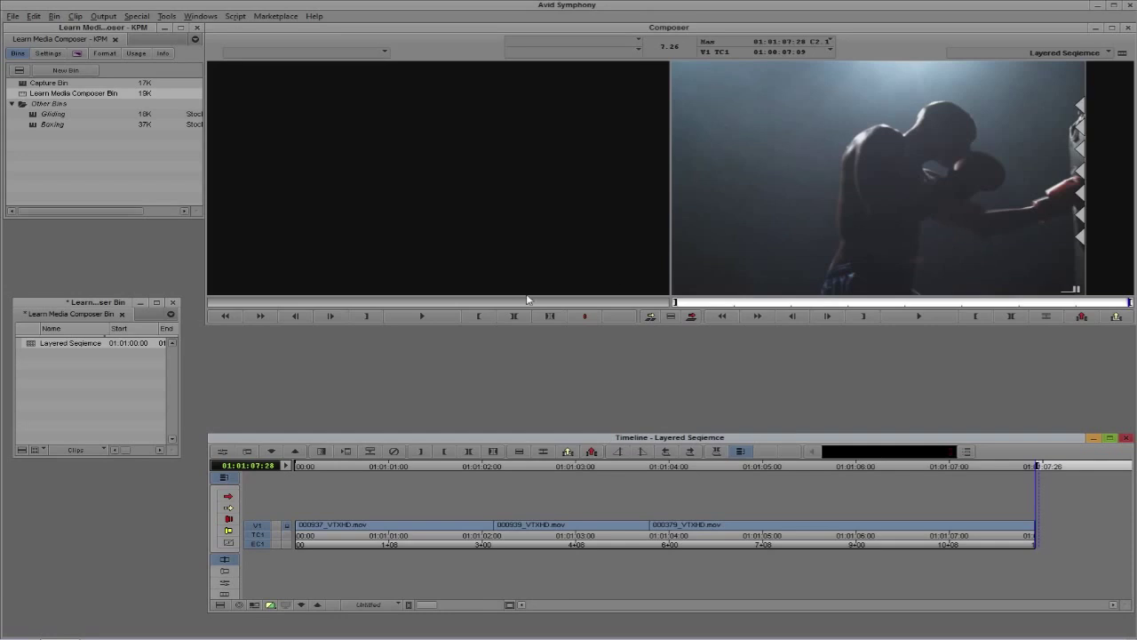
- Open the Export setting from the project's Settings list and review its QuickTime Movie format
left_click(48, 54)
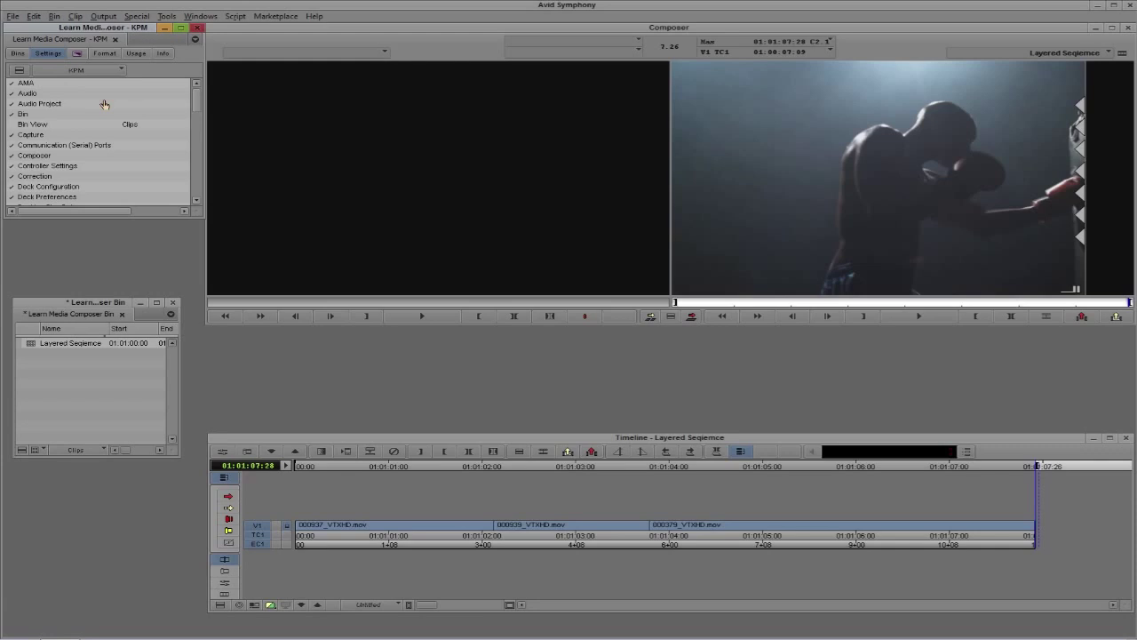
scroll(198, 113, "down", 2)
scroll(198, 113, "down", 2)
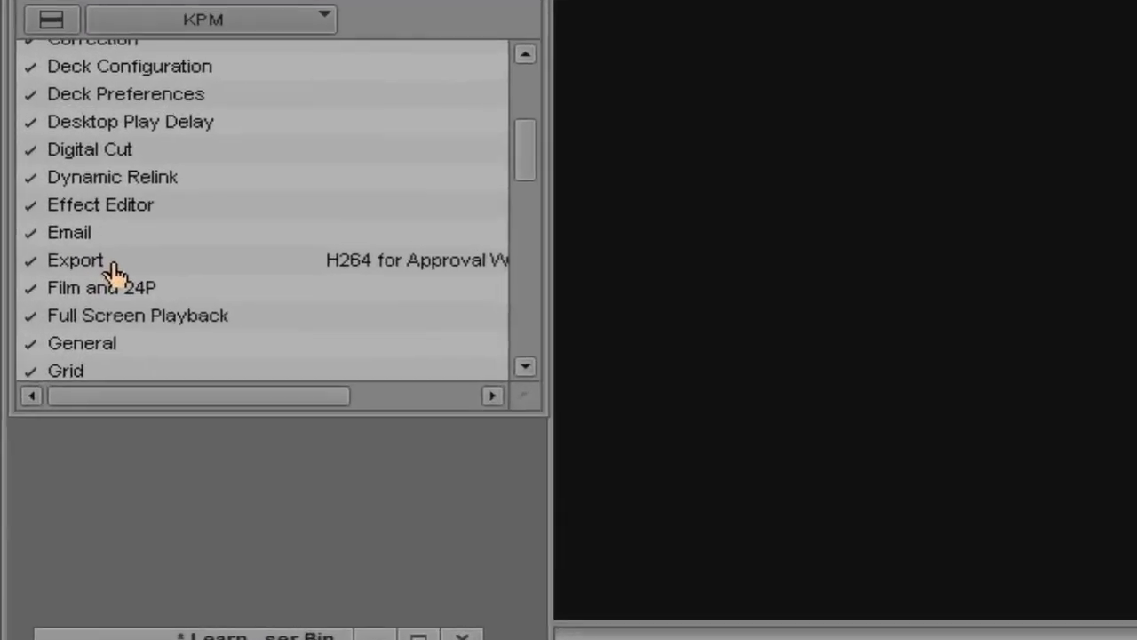
left_click_drag(102, 219, 121, 218)
left_click_drag(306, 396, 185, 397)
left_click(78, 266)
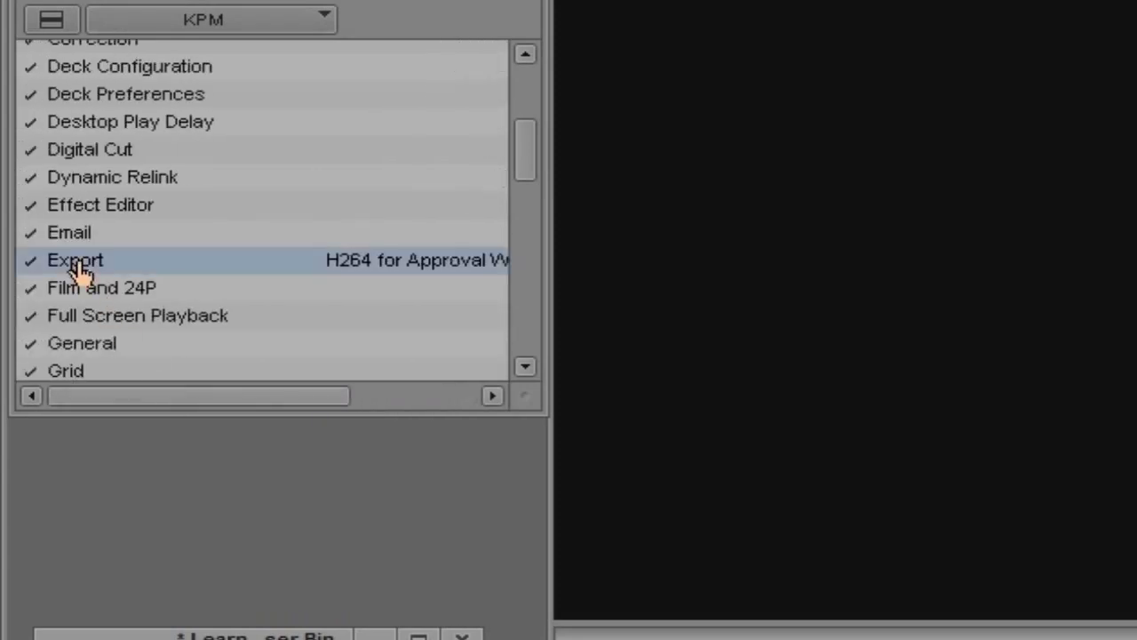
double_click(78, 267)
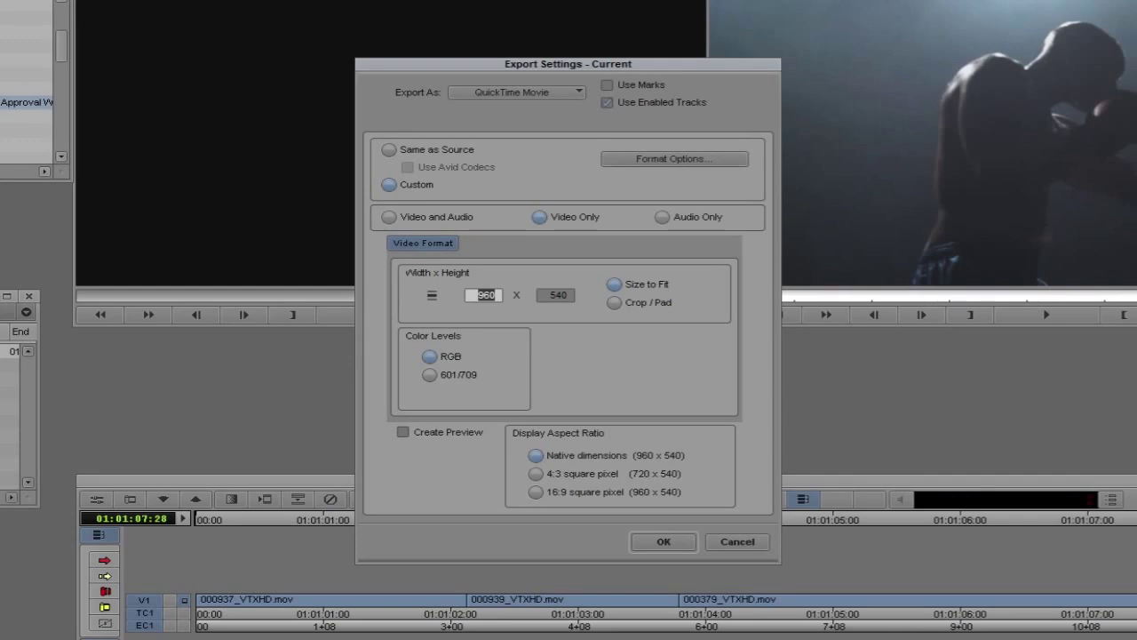
left_click(499, 96)
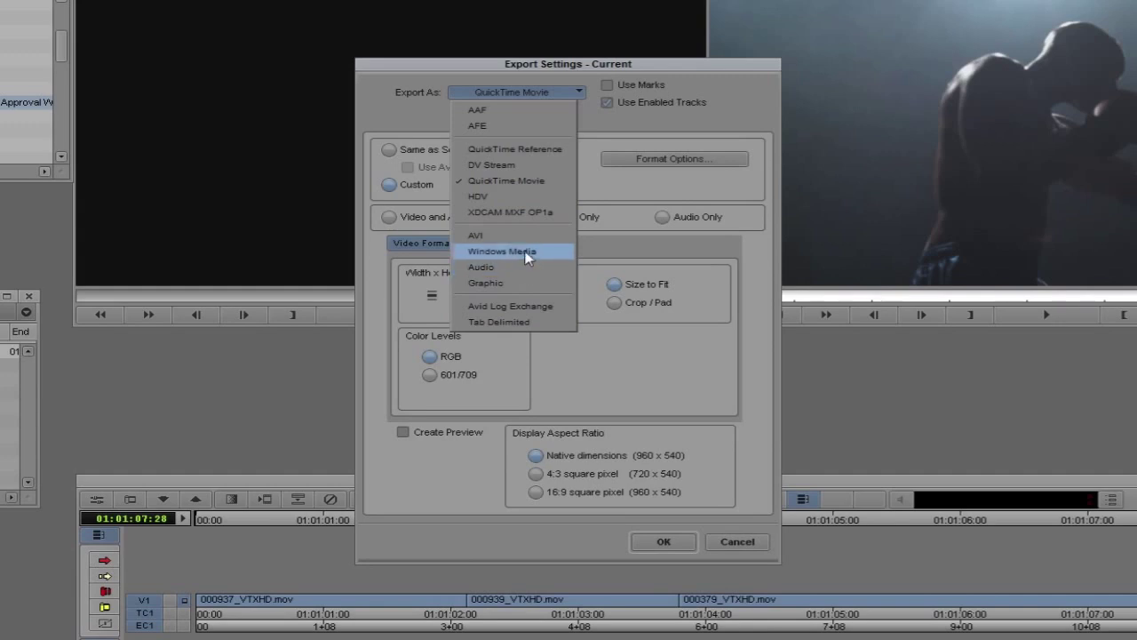
- Keep QuickTime Movie with Same as Source, Use Avid Codecs, and Video and Audio; check Stereo audio
left_click(536, 188)
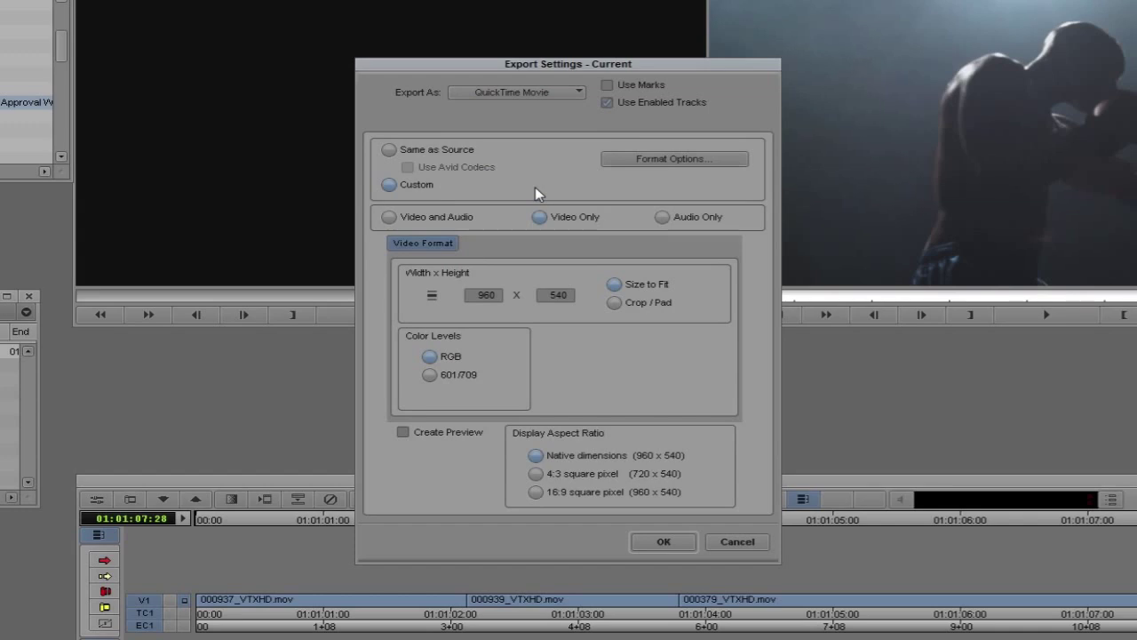
left_click(410, 153)
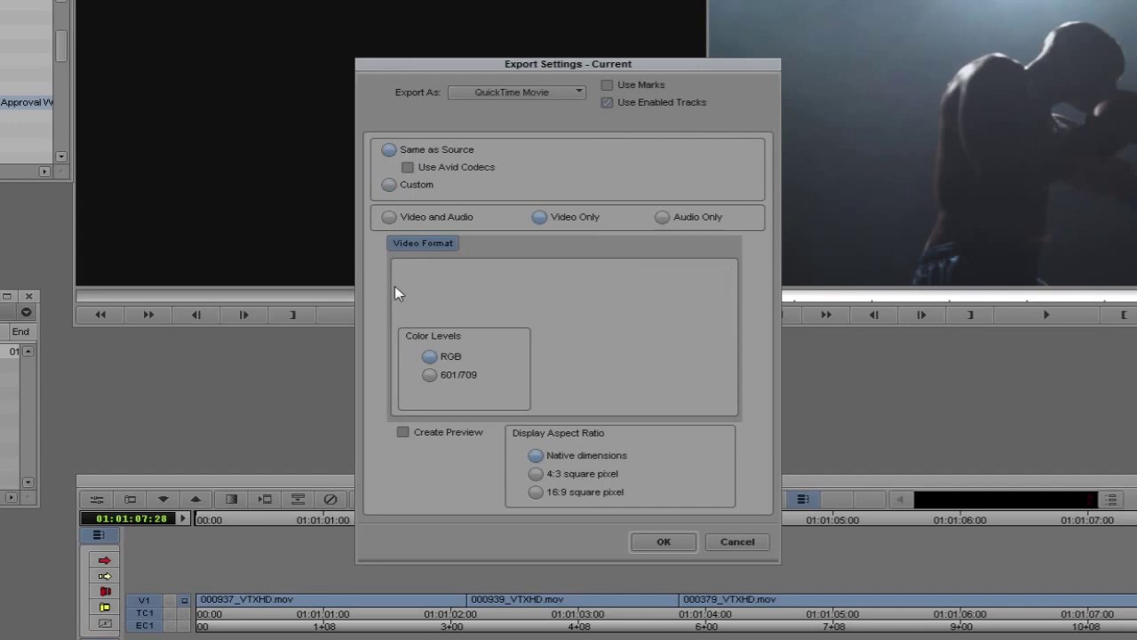
left_click(407, 167)
left_click(388, 218)
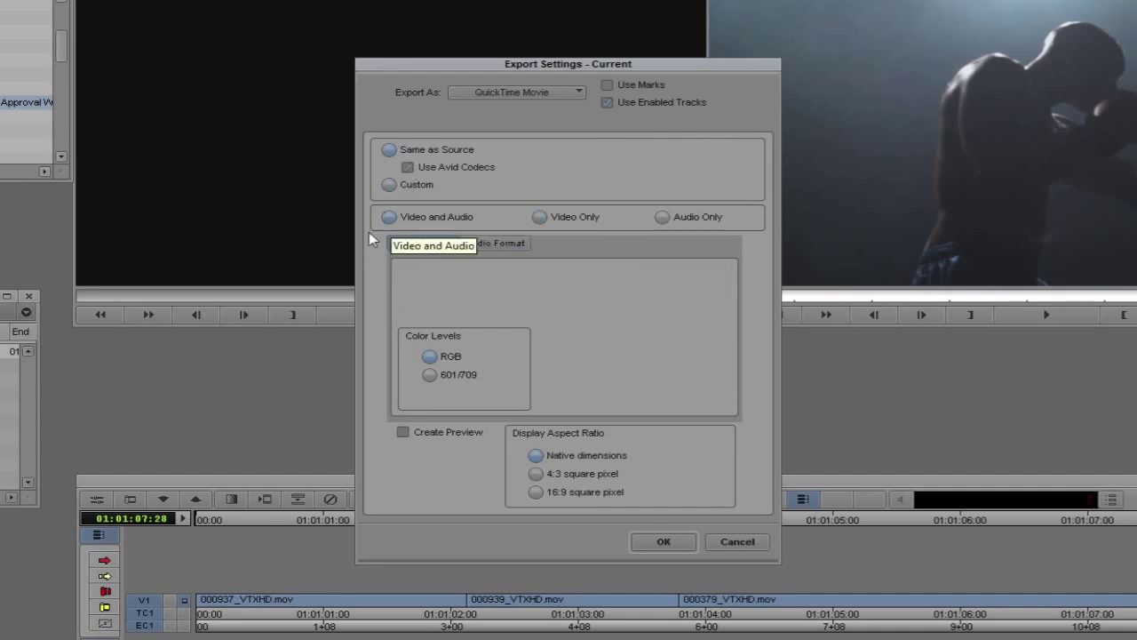
left_click(480, 245)
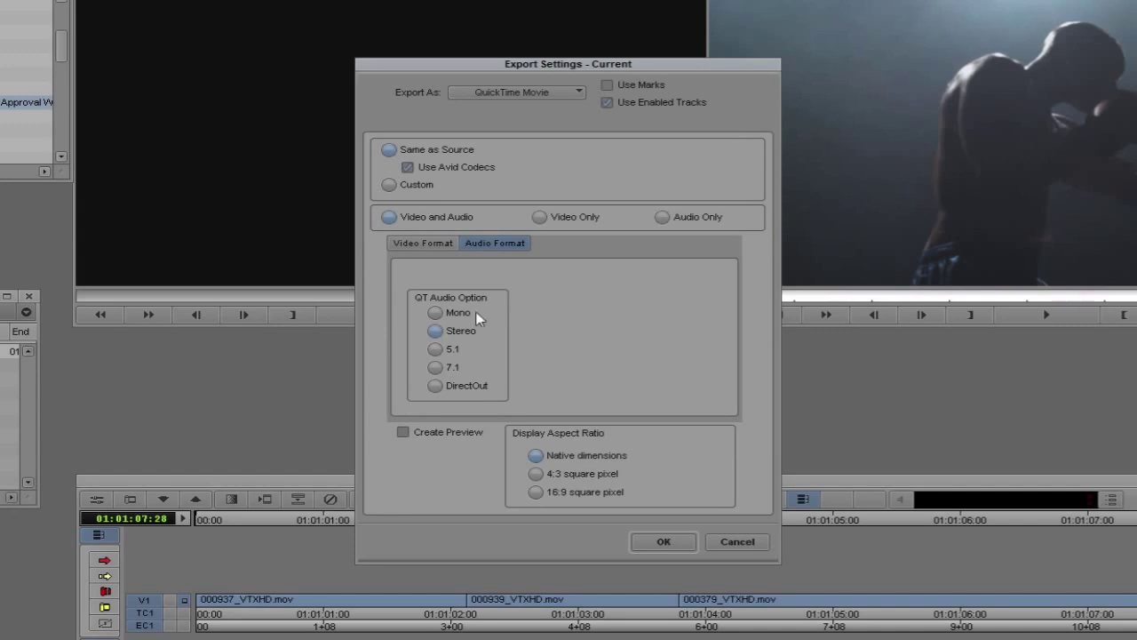
left_click(416, 247)
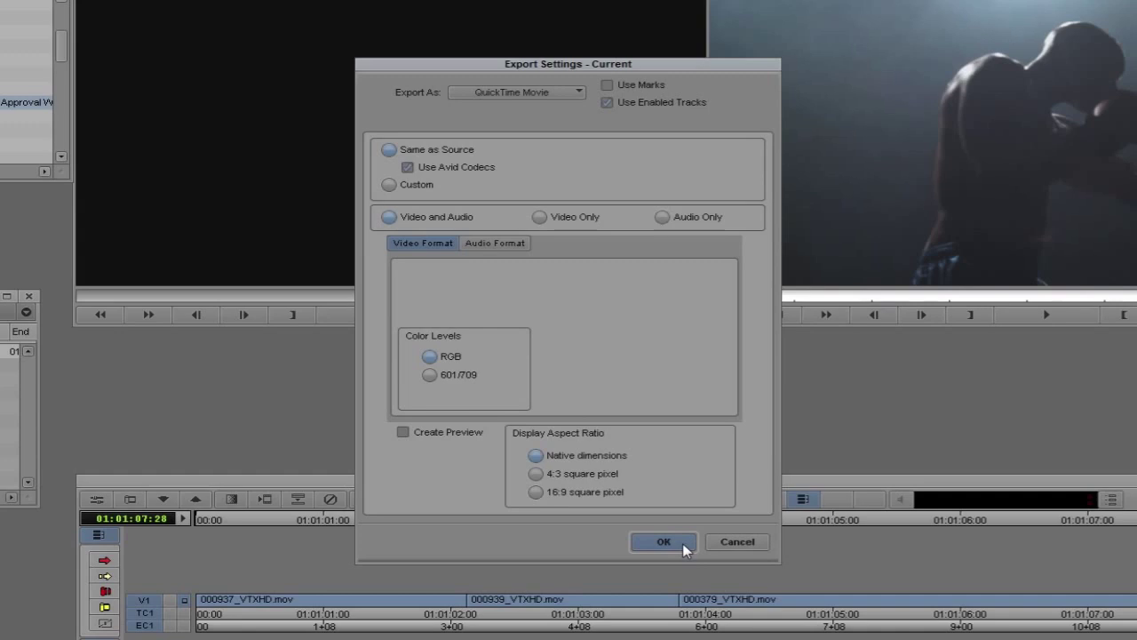
- Switch the QuickTime export to Custom and Video Only, keeping 960 x 540
left_click(388, 186)
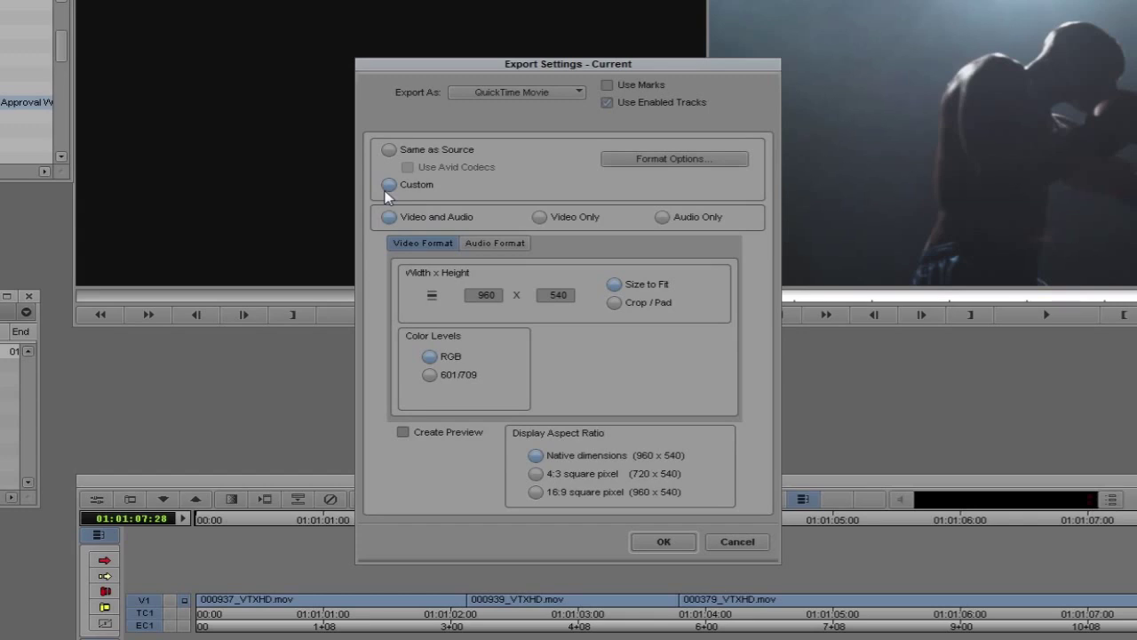
left_click(538, 220)
- Choose the 1280 x 720 (16x9 square pixel) frame size preset
left_click(432, 297)
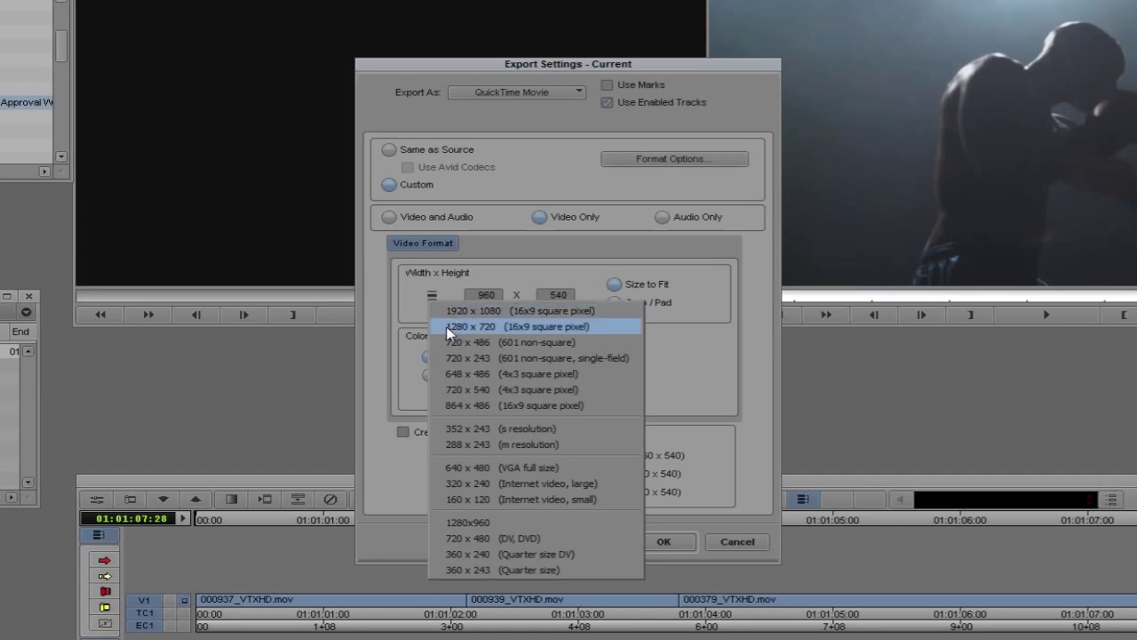
left_click(446, 326)
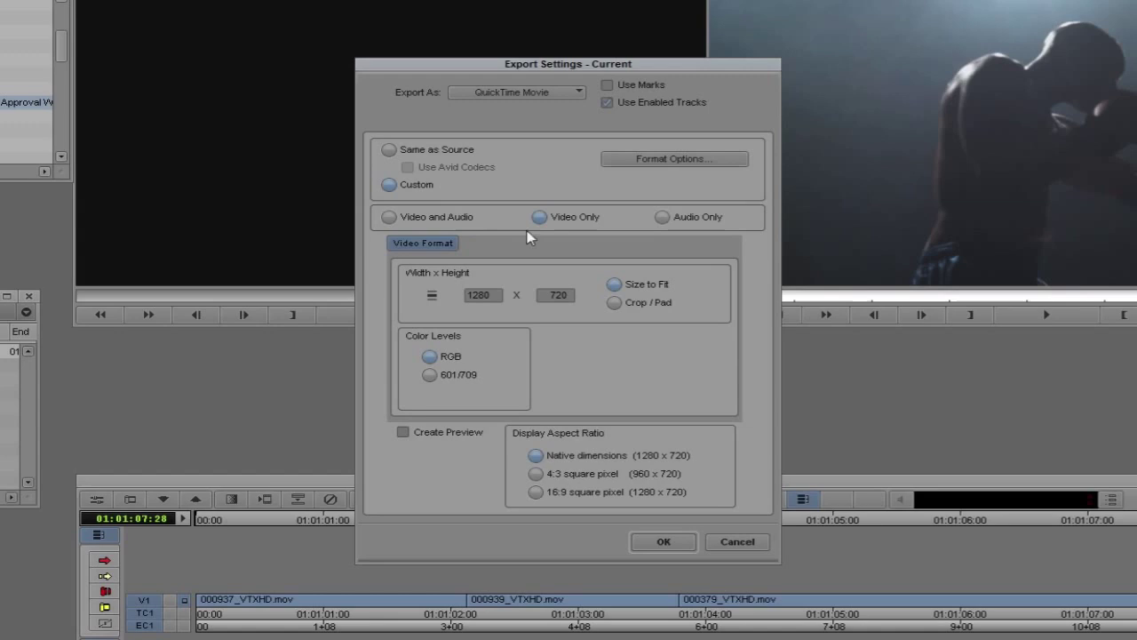
- Show the movie's video compression settings, currently H.264 at 2000 kbits/sec and High quality
left_click(686, 163)
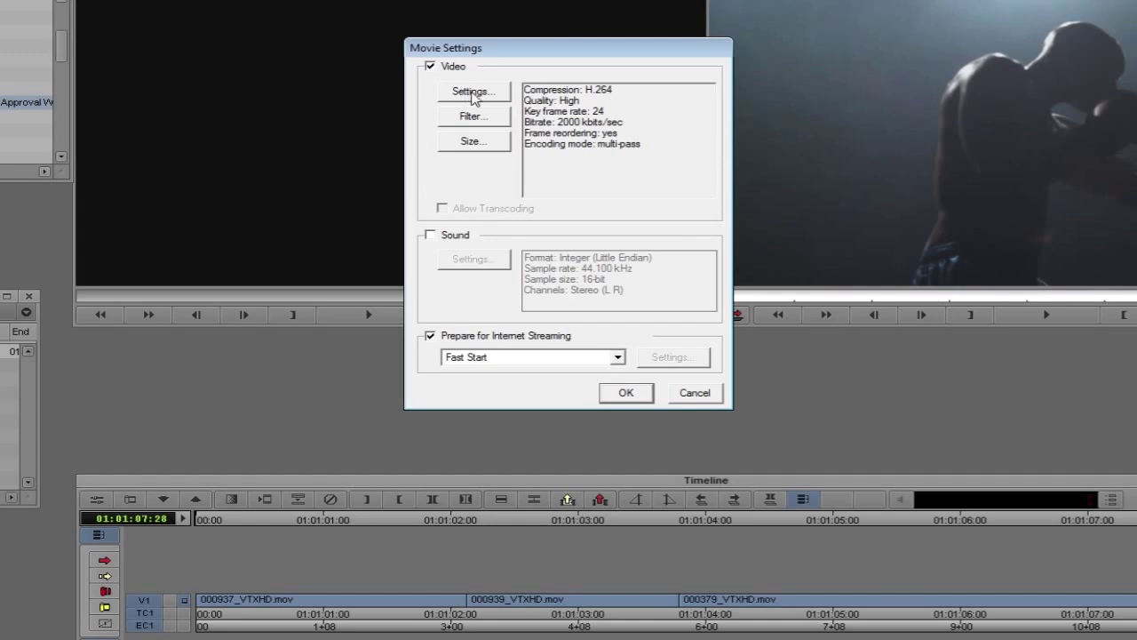
left_click(483, 94)
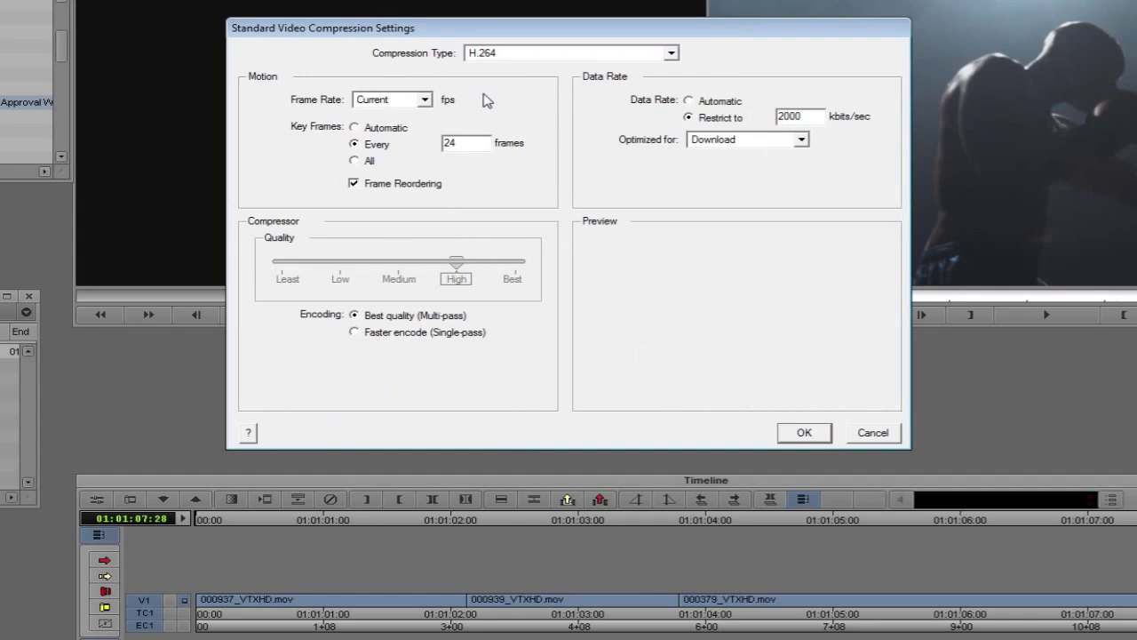
- Set compression to Animation with automatic key frames, Best quality and Millions of Colors depth
left_click(526, 56)
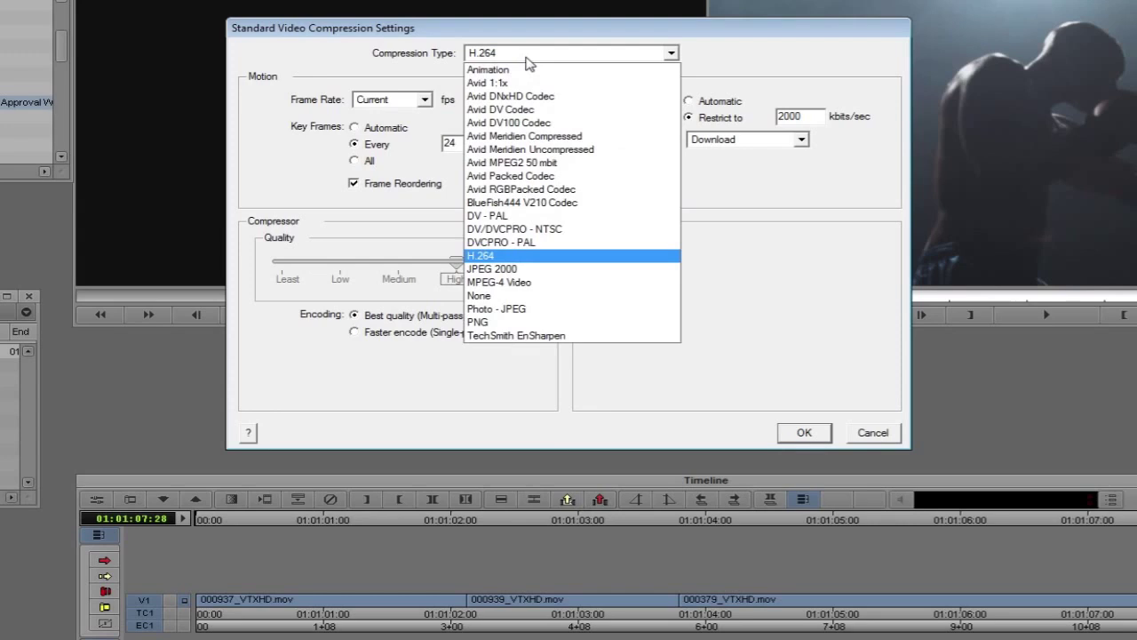
left_click(530, 70)
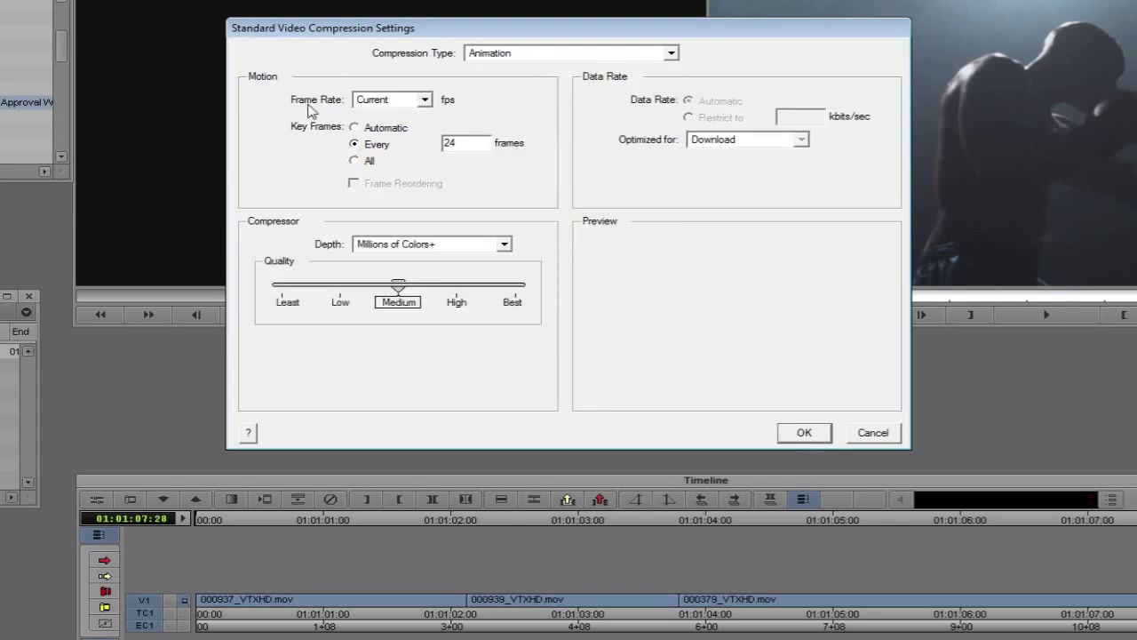
left_click(355, 127)
left_click_drag(398, 286, 530, 302)
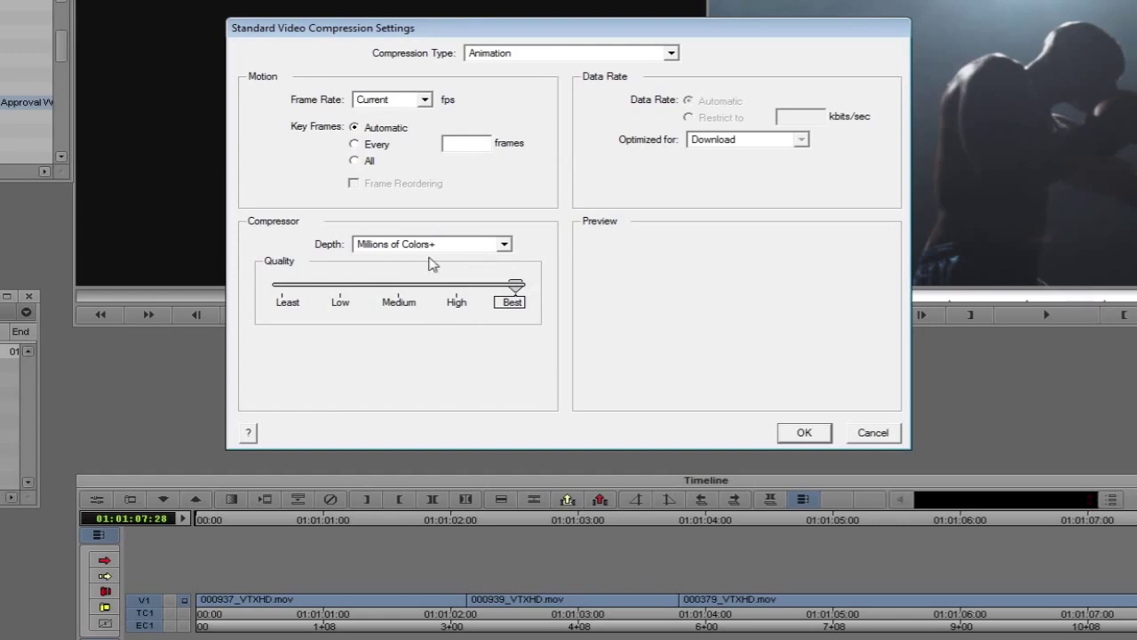
left_click(504, 245)
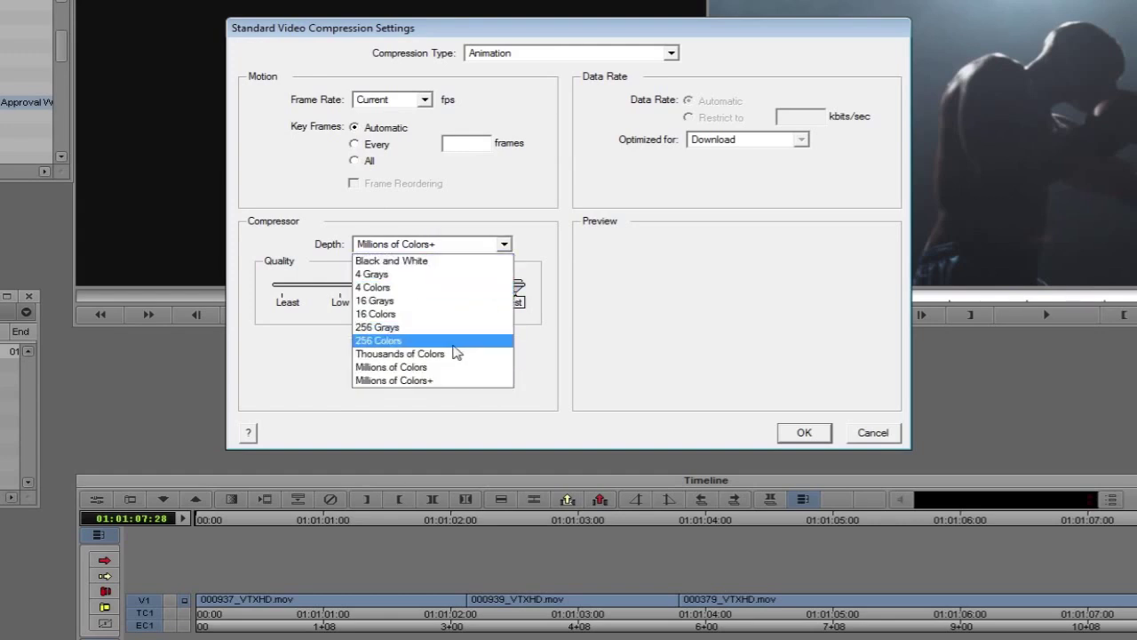
left_click(454, 367)
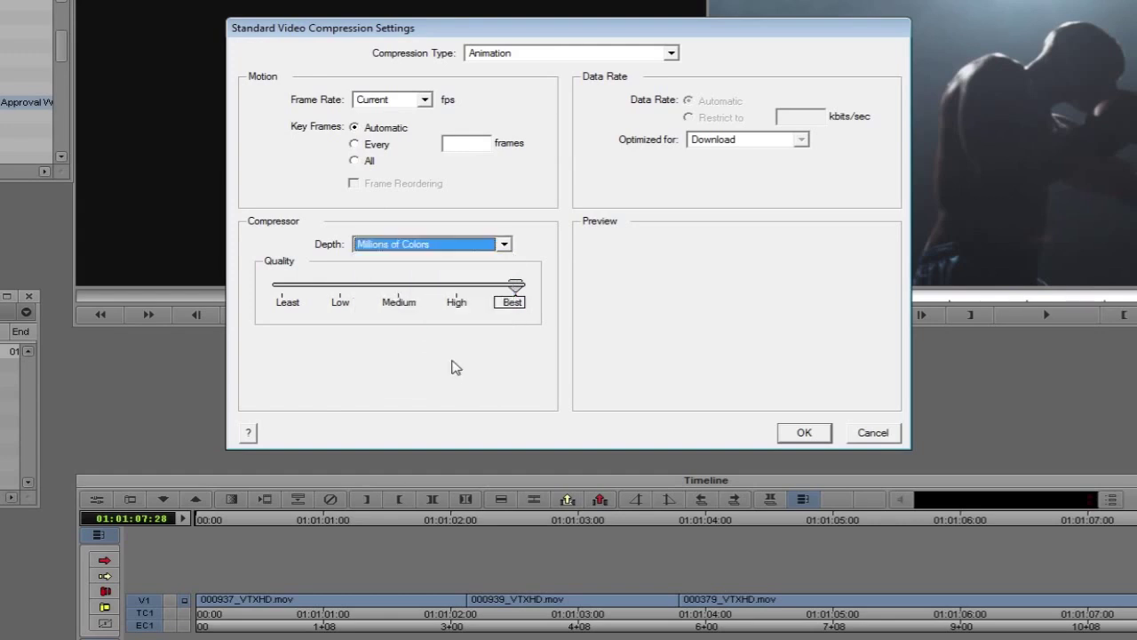
left_click(802, 433)
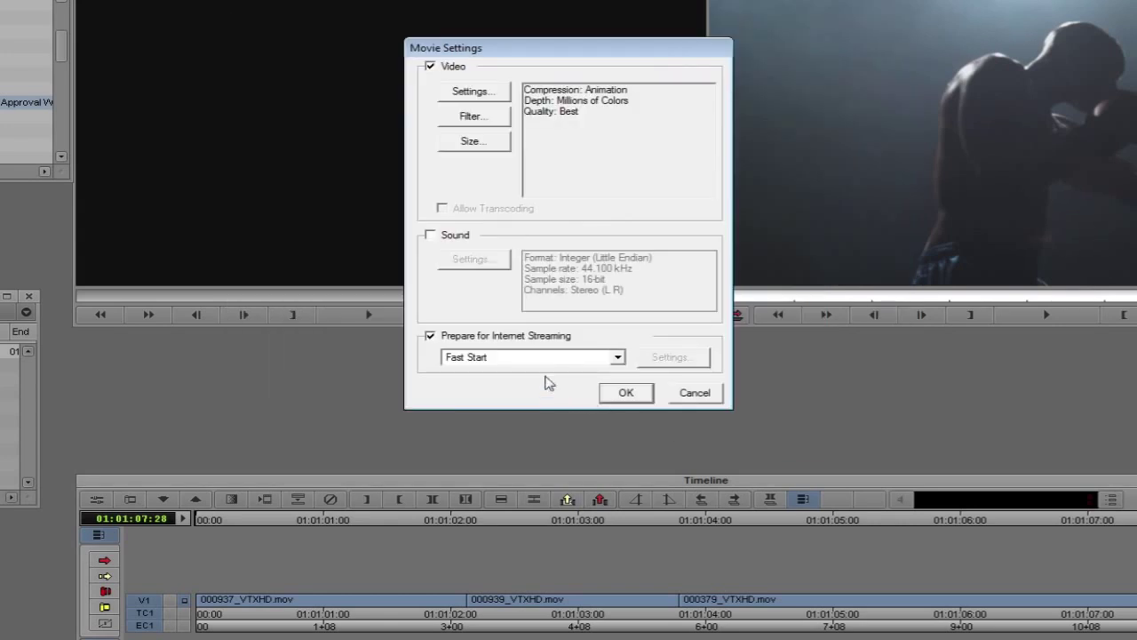
- Turn off Prepare for Internet Streaming, keep QuickTime Movie as the format, and enable Use Marks
left_click(506, 337)
left_click(627, 396)
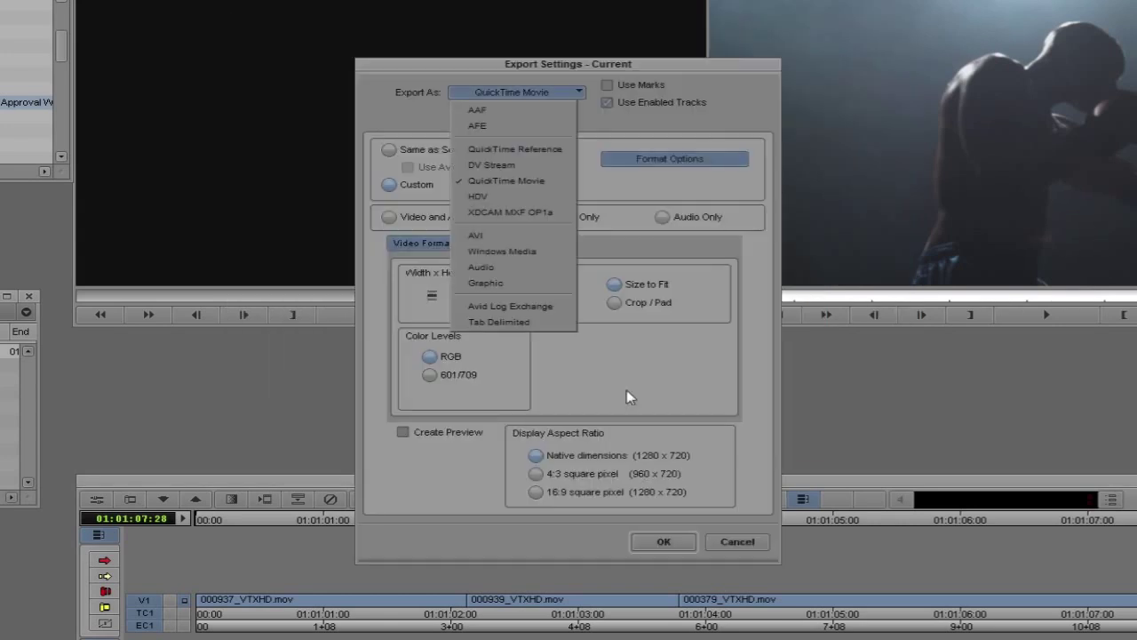
left_click(709, 188)
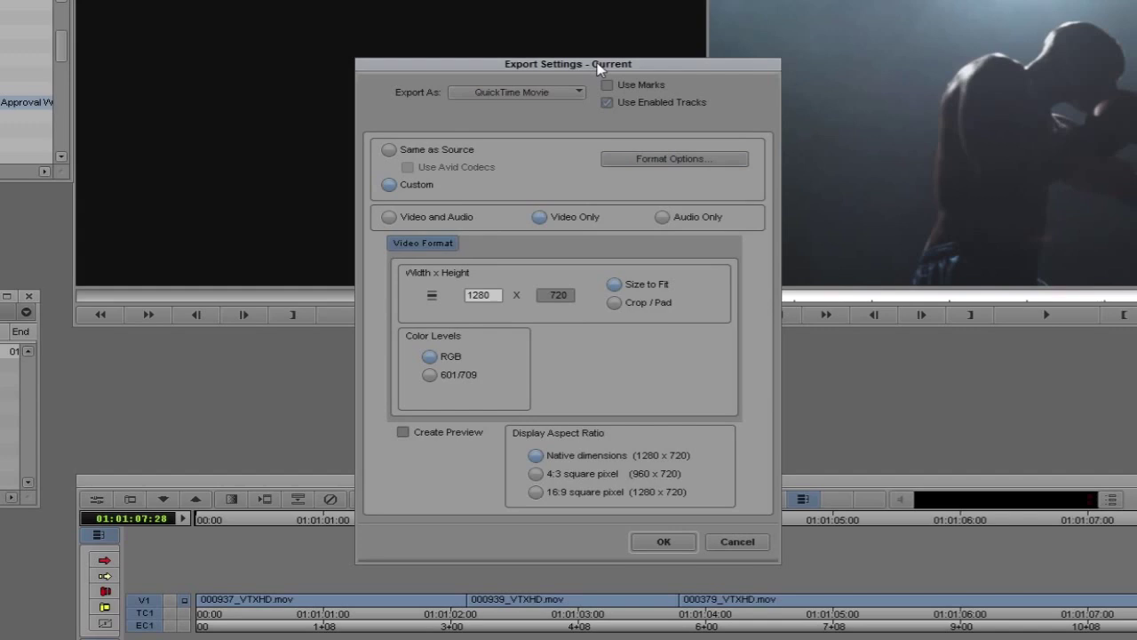
left_click(607, 85)
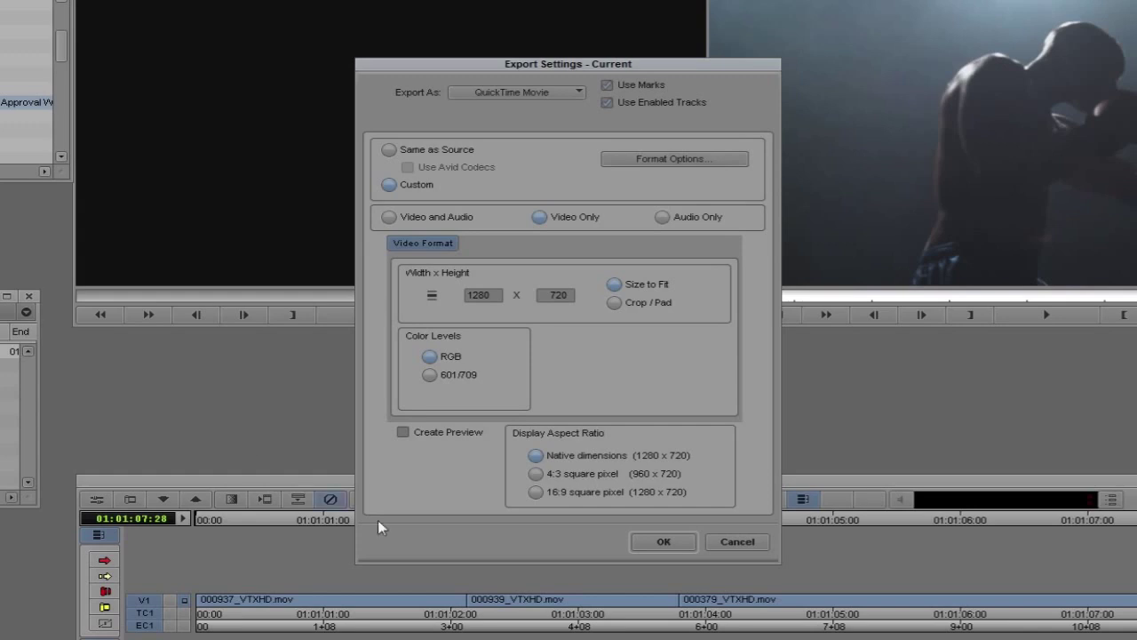
- Save the export settings, review their QuickTime options unchanged, and rename the Export setting to Animation
left_click(659, 541)
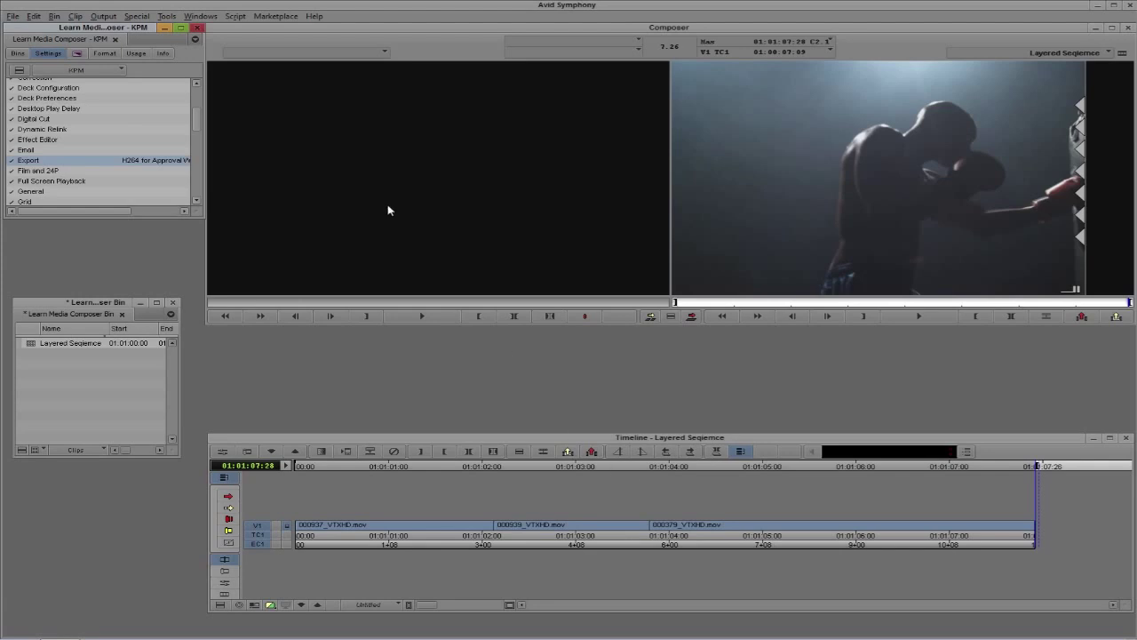
left_click_drag(204, 218, 414, 261)
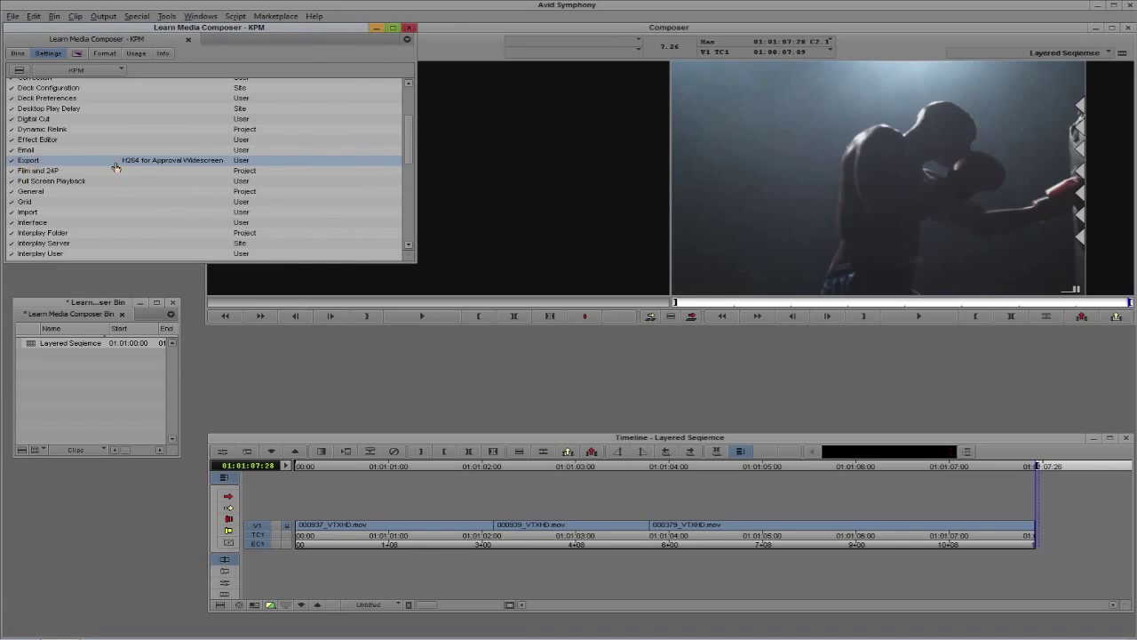
double_click(49, 163)
left_click(640, 203)
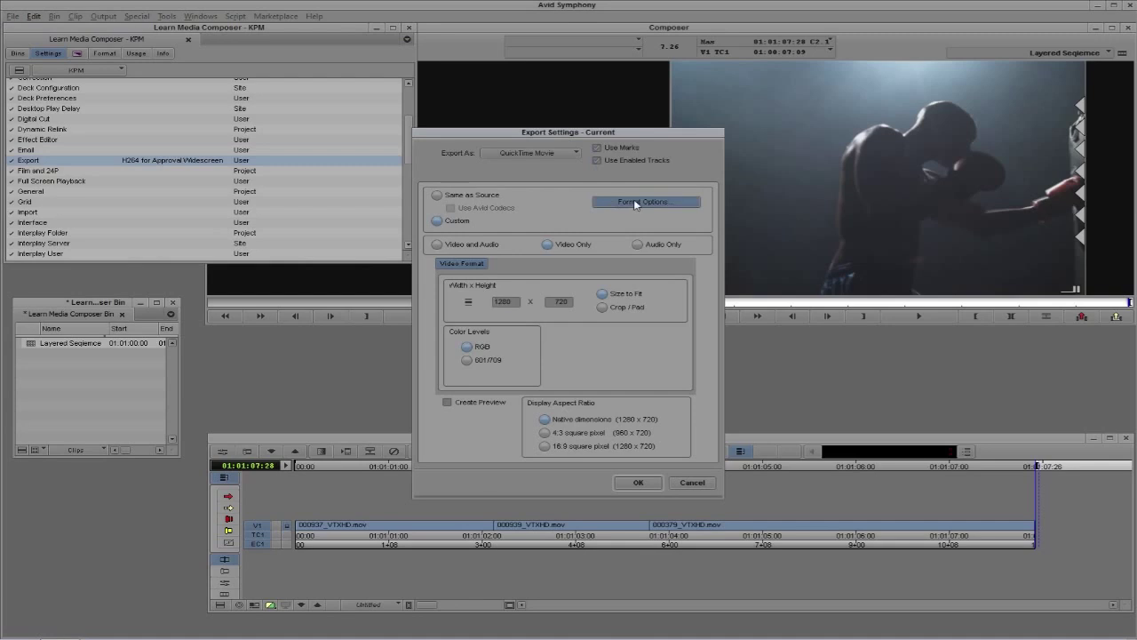
left_click(659, 374)
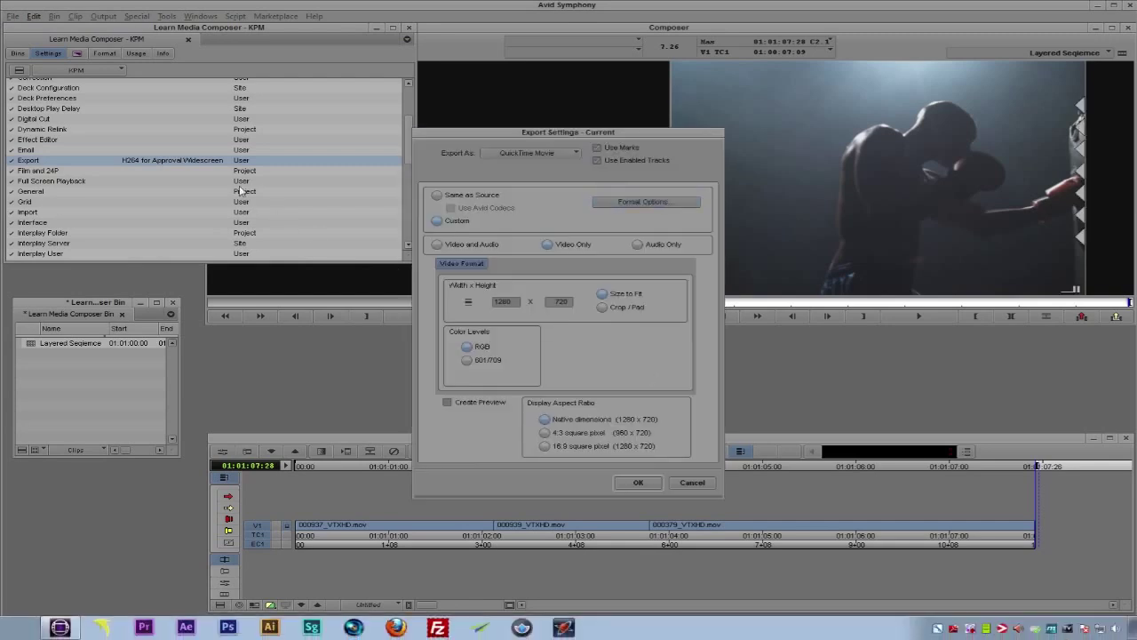
left_click(692, 482)
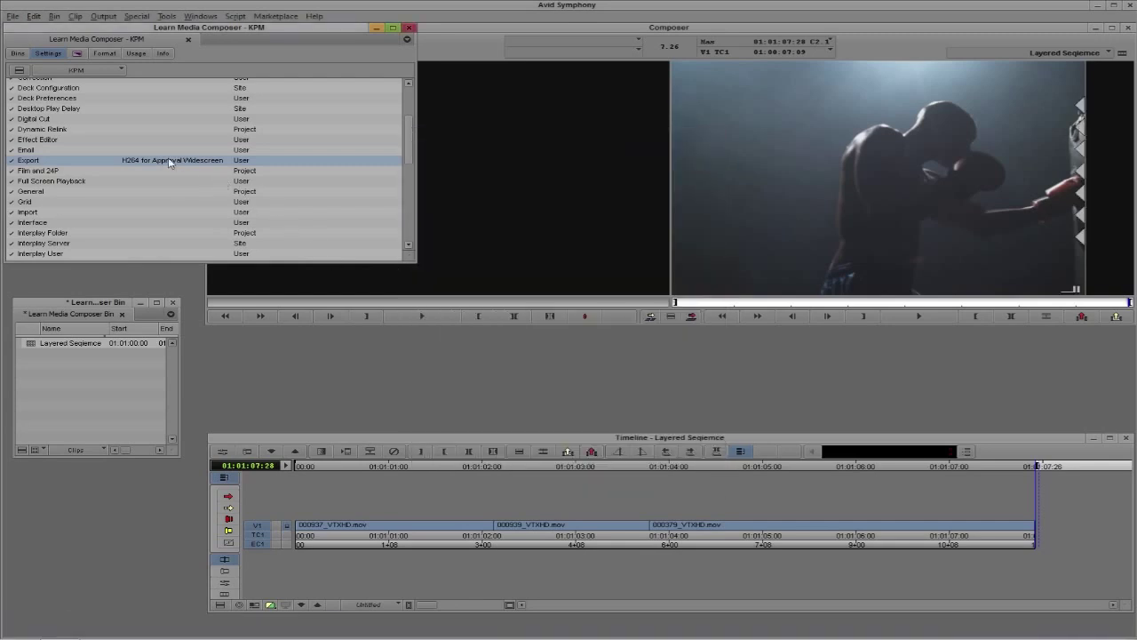
left_click(167, 160)
type("Animation")
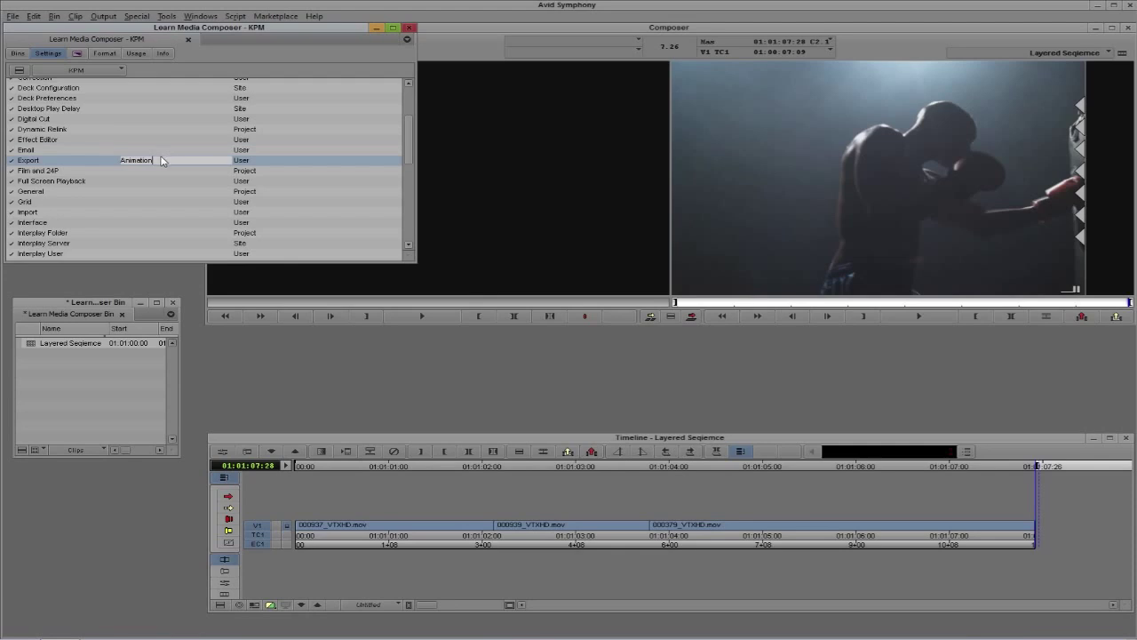
- Confirm the name Animation, duplicate it as Animation.1, and open the copy's export settings
key("Return")
left_click(30, 162)
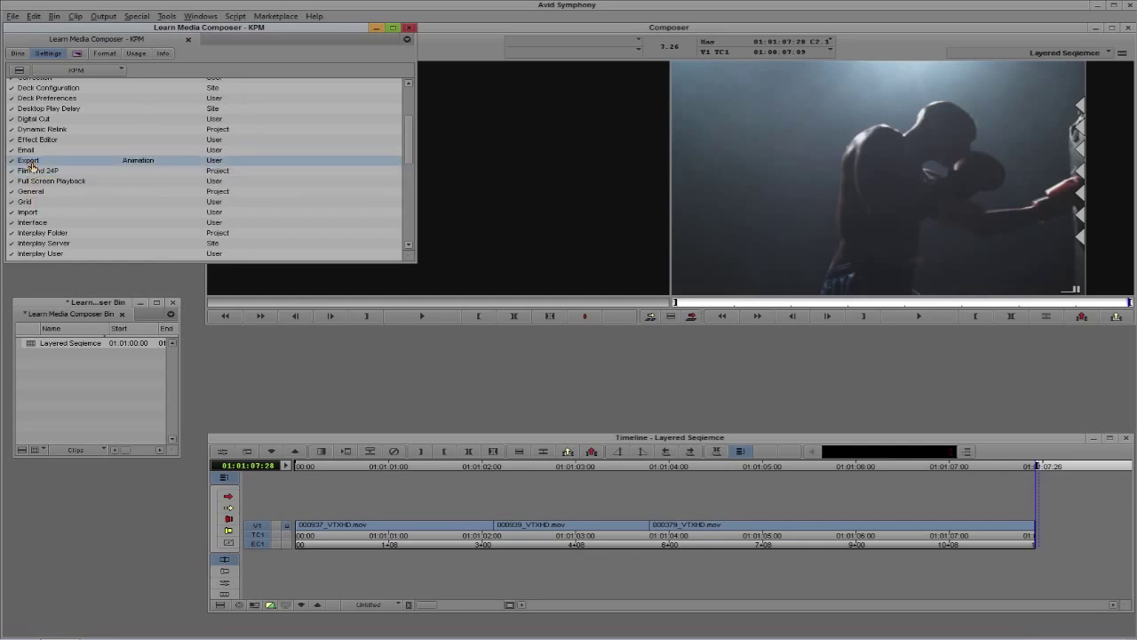
key("ctrl+d")
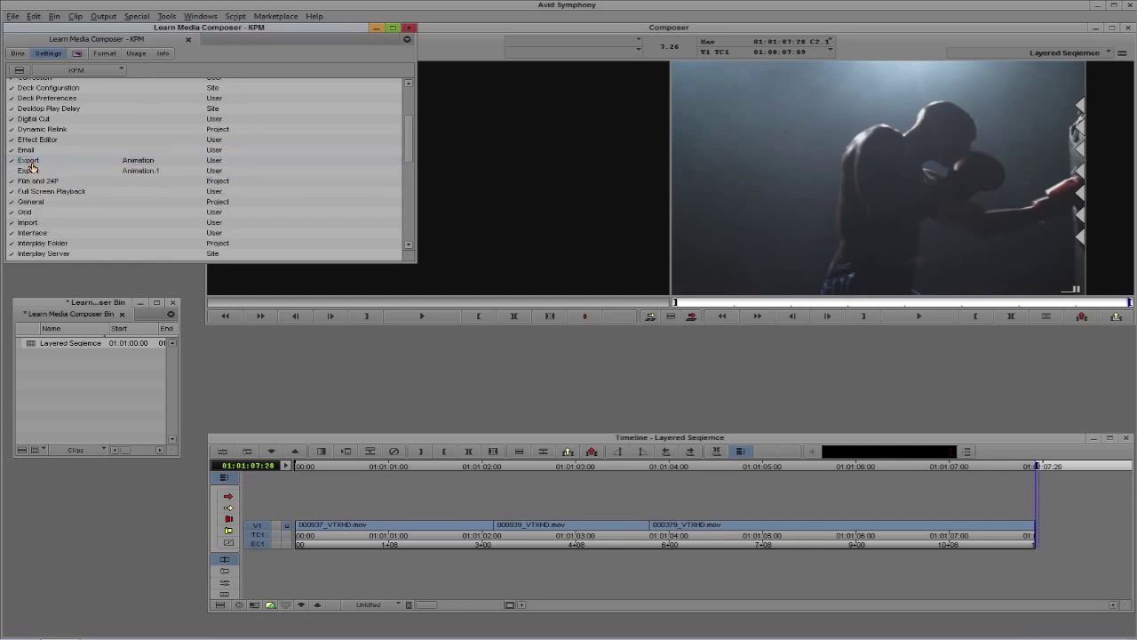
left_click(29, 171)
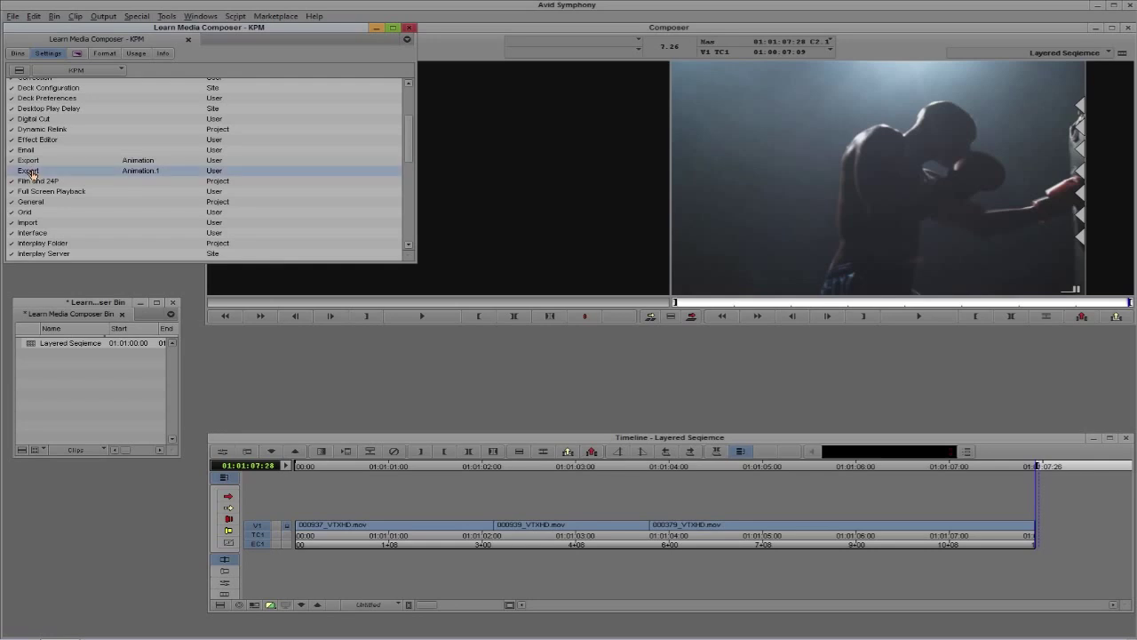
double_click(30, 171)
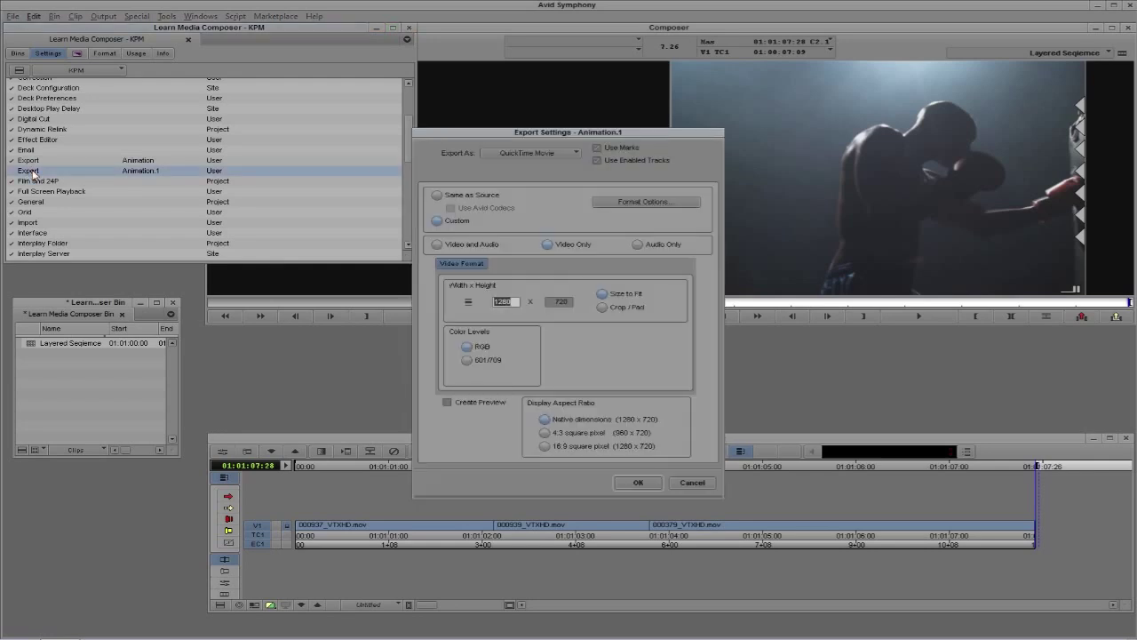
- Set video compression to H.264, restricted to 1000 kbits/sec with automatic key frames
left_click(634, 203)
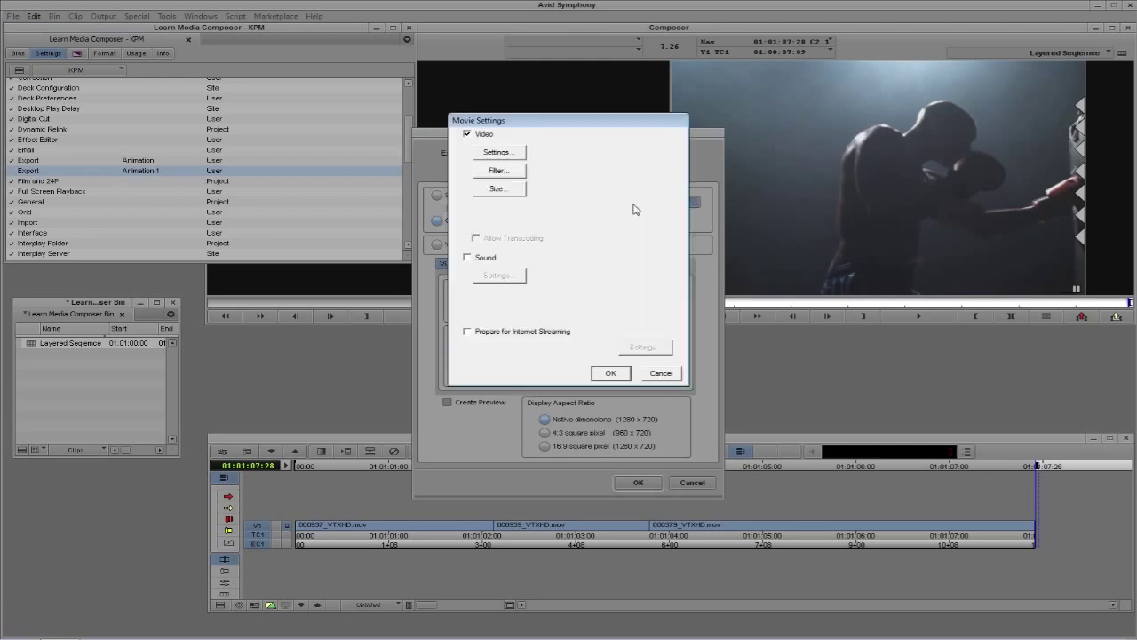
left_click(499, 151)
left_click(542, 124)
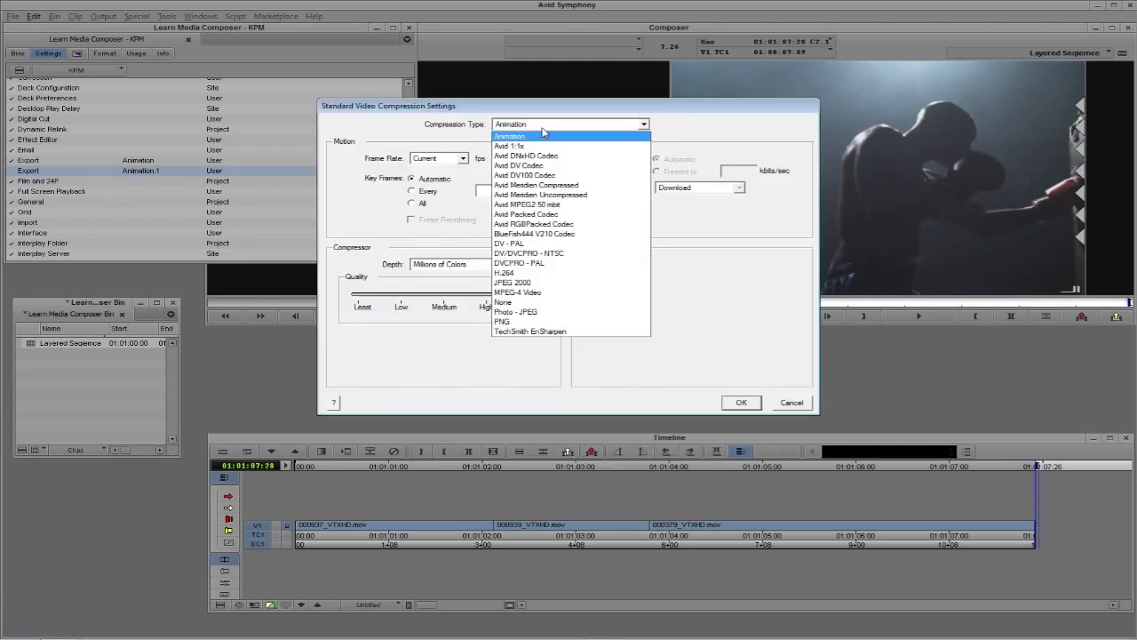
left_click(545, 273)
left_click(657, 171)
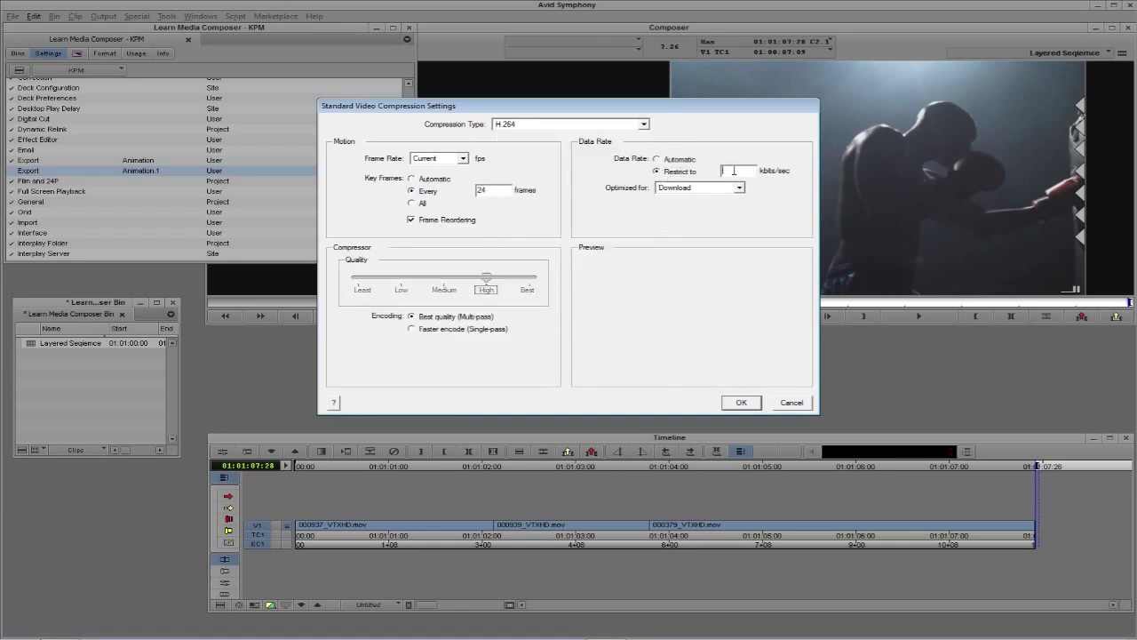
type("1000")
left_click(432, 179)
left_click(741, 404)
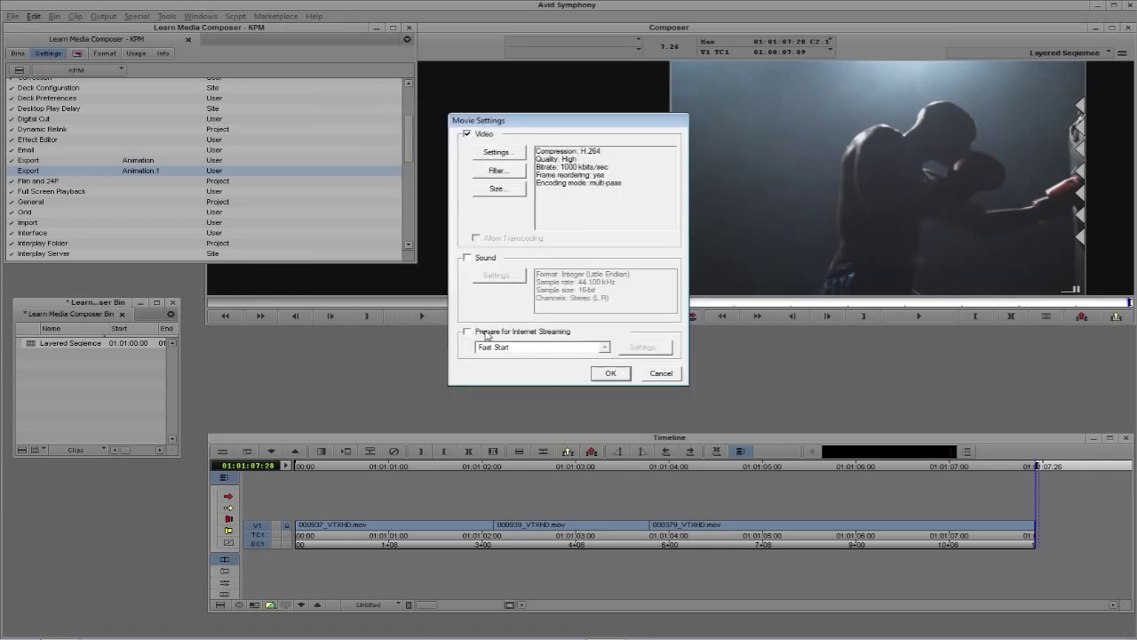
- Enable Prepare for Internet Streaming and save the Animation.1 export settings
left_click(486, 334)
left_click(611, 373)
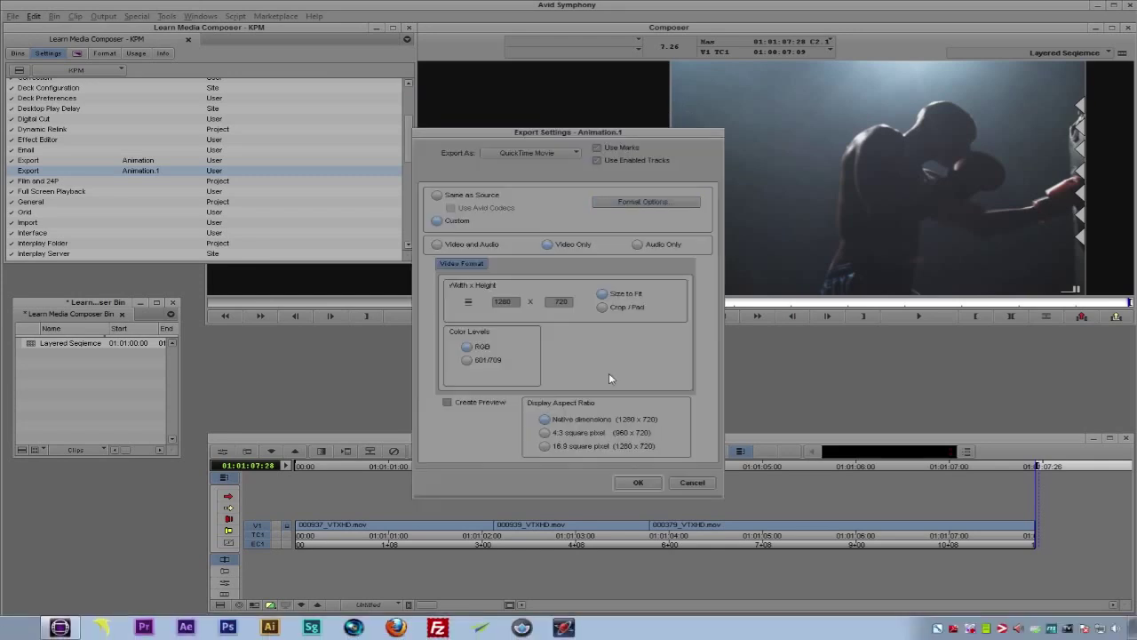
left_click(638, 482)
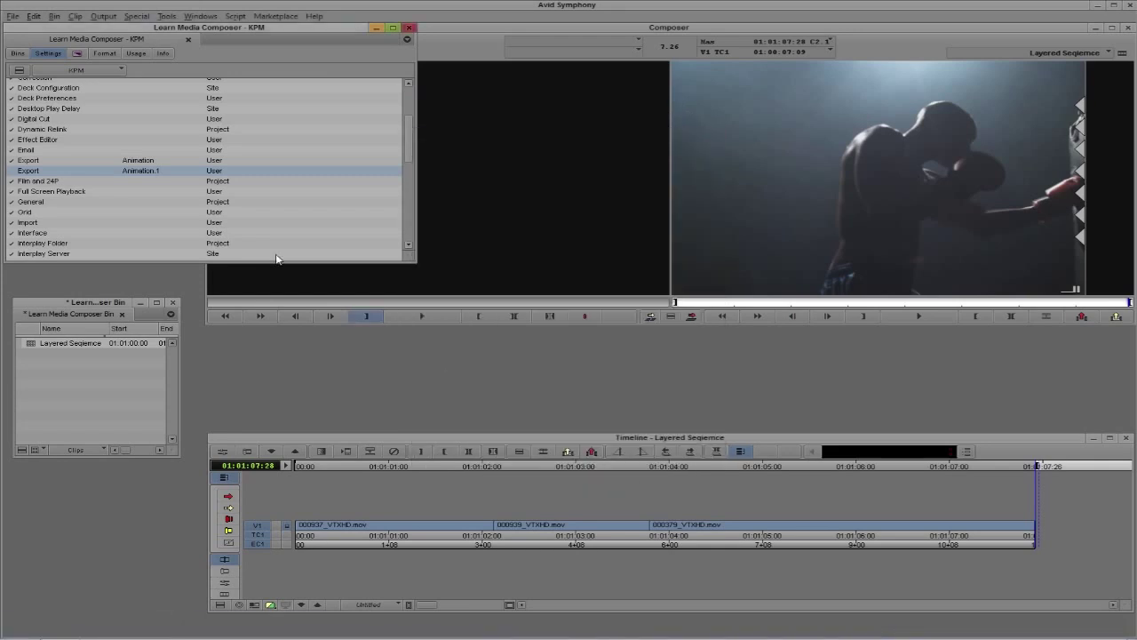
- Rename the Animation.1 setting to 'H264 for Client Approval'
left_click(154, 175)
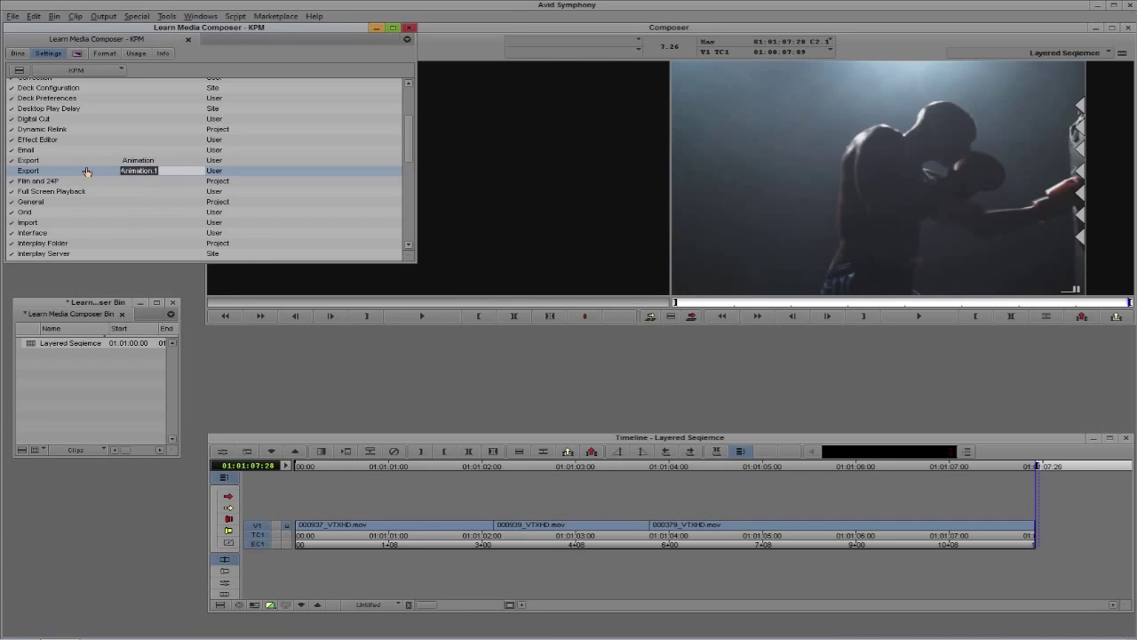
type("H264 for Client Approval")
key("Return")
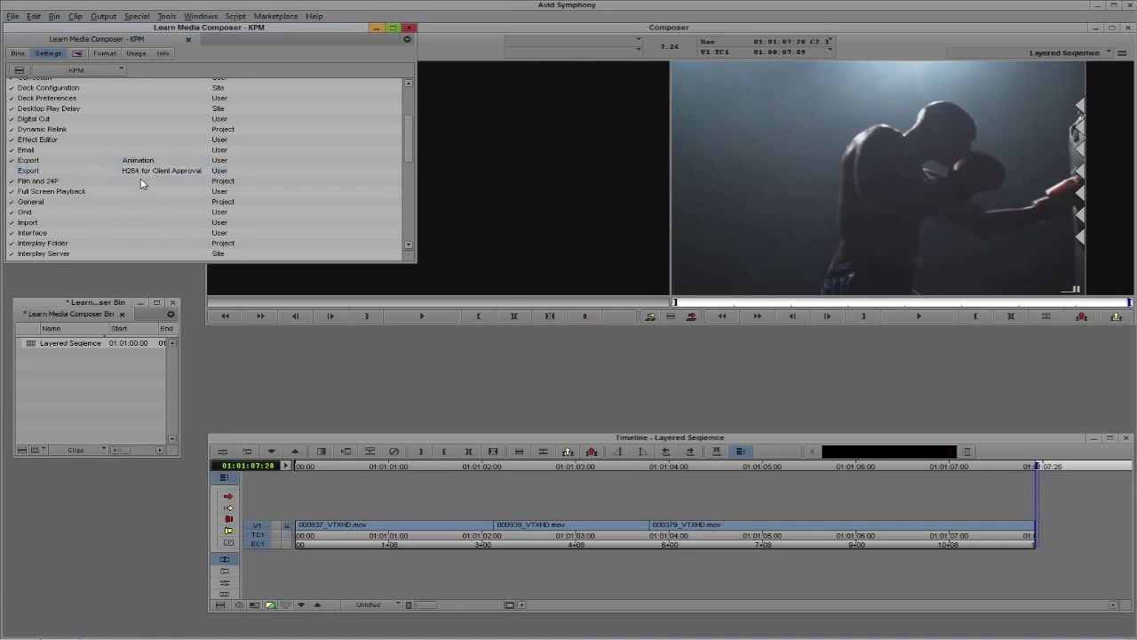
- Review the H264 for Client Approval settings without changes, then bring up the record monitor's sequence menu
double_click(49, 172)
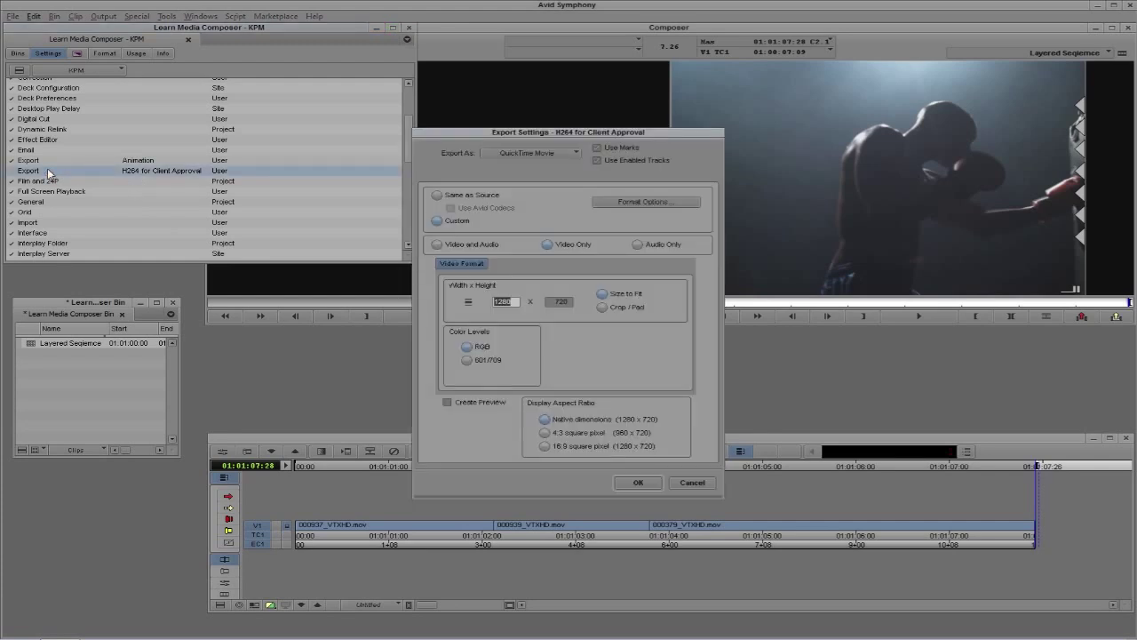
left_click(686, 482)
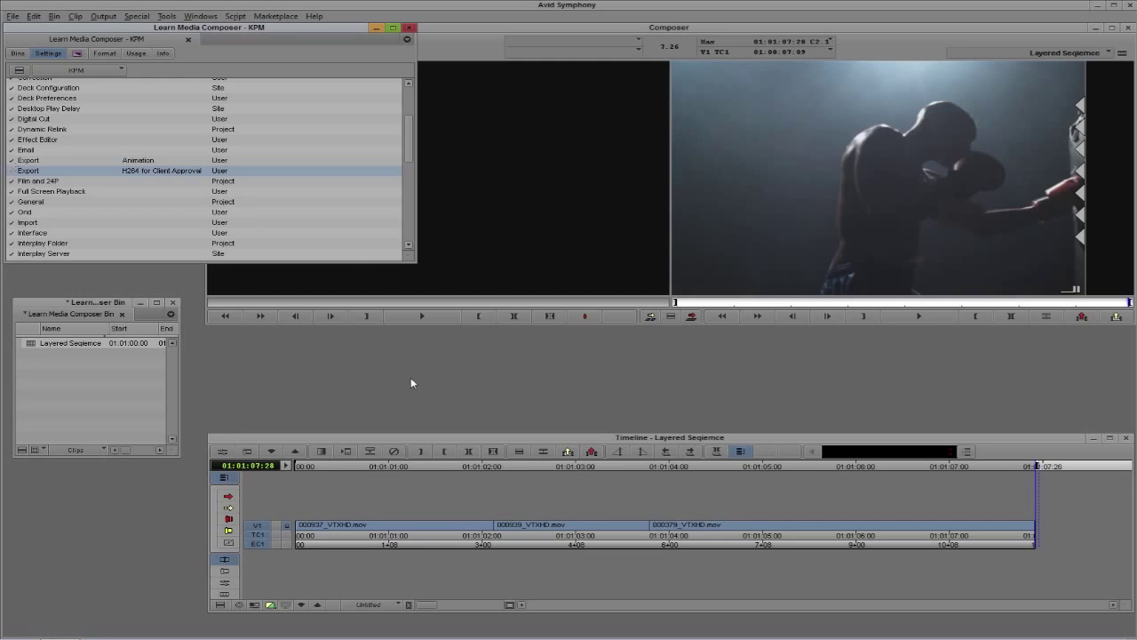
right_click(760, 252)
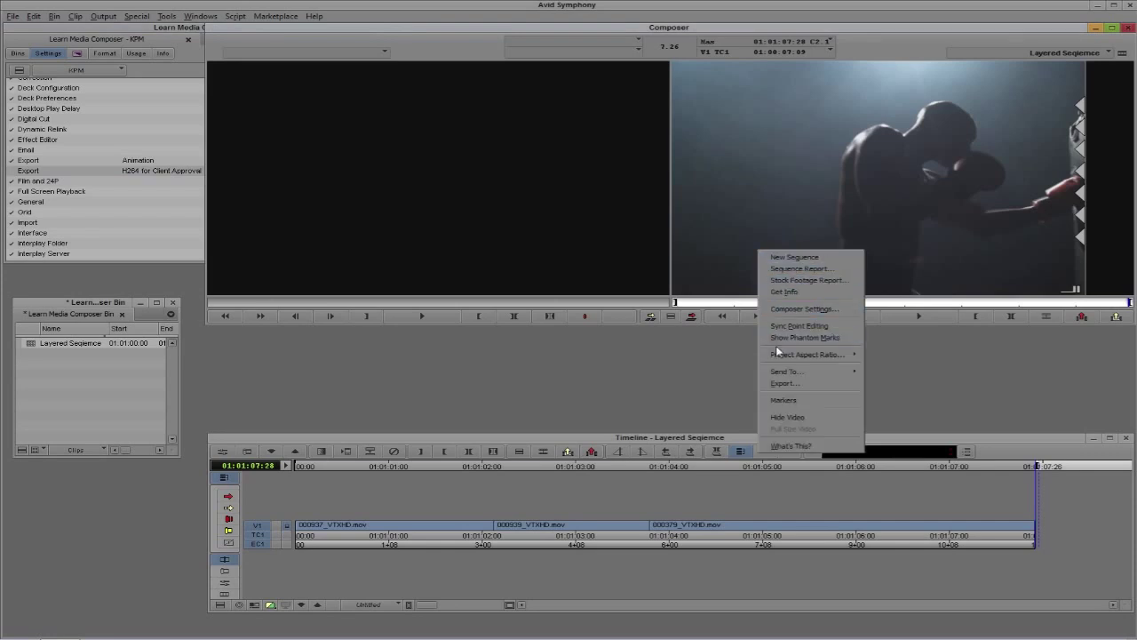
- Export the sequence to the Desktop as a QuickTime movie using the Animation setting
left_click(784, 383)
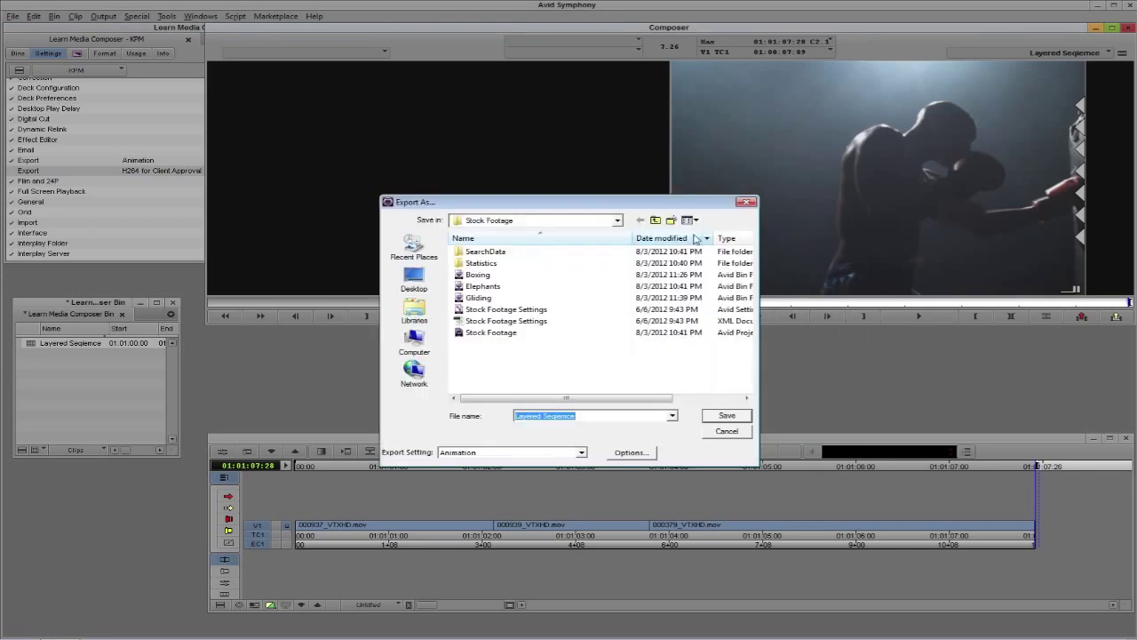
left_click(655, 221)
left_click(655, 221)
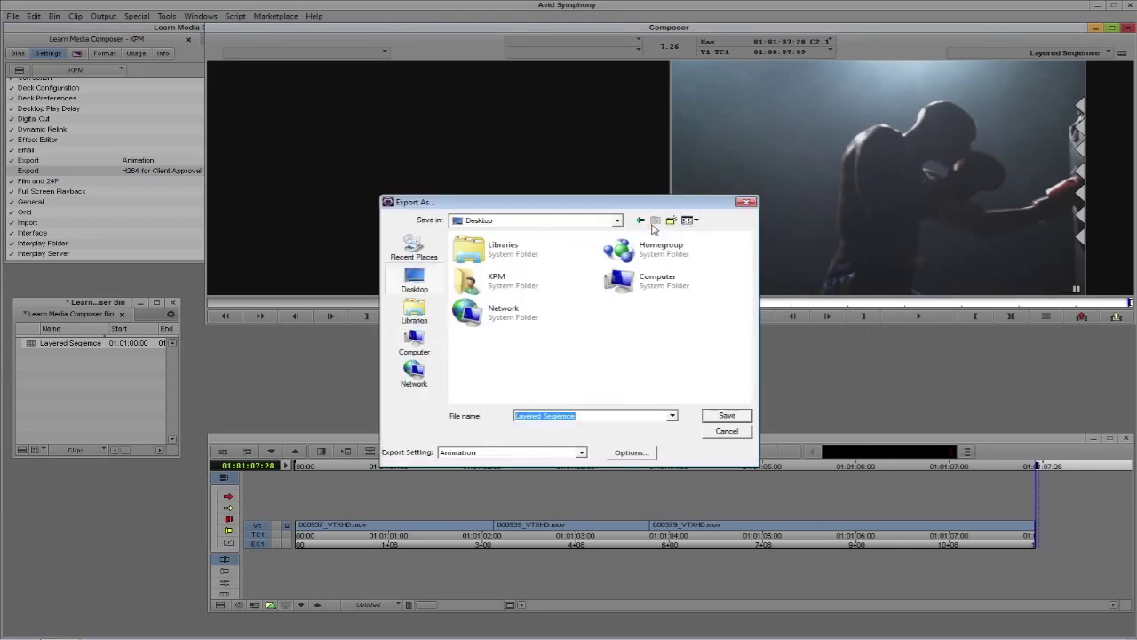
left_click(723, 417)
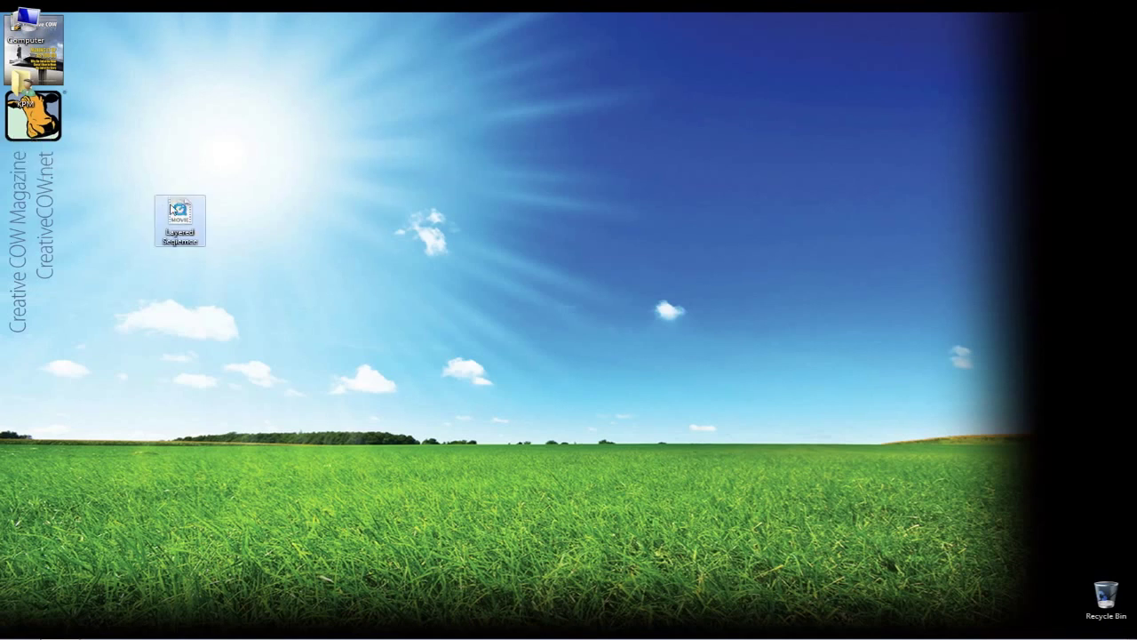
- Verify in the Movie Inspector that the movie is Animation, 1280 x 720, 23.98 fps, then return to Avid
double_click(175, 211)
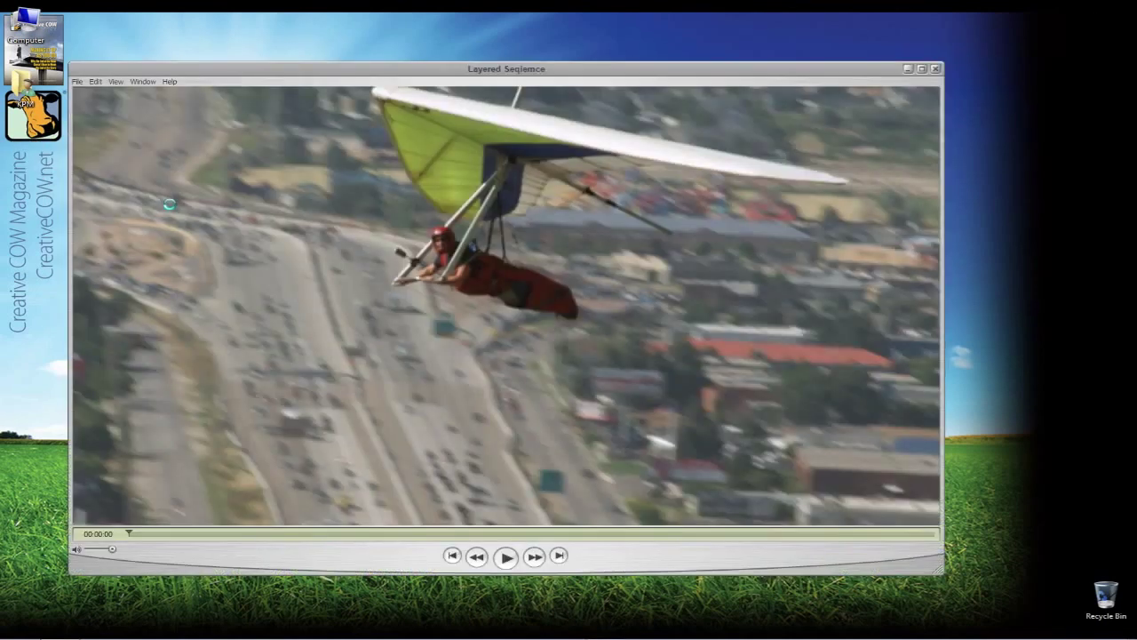
left_click(143, 81)
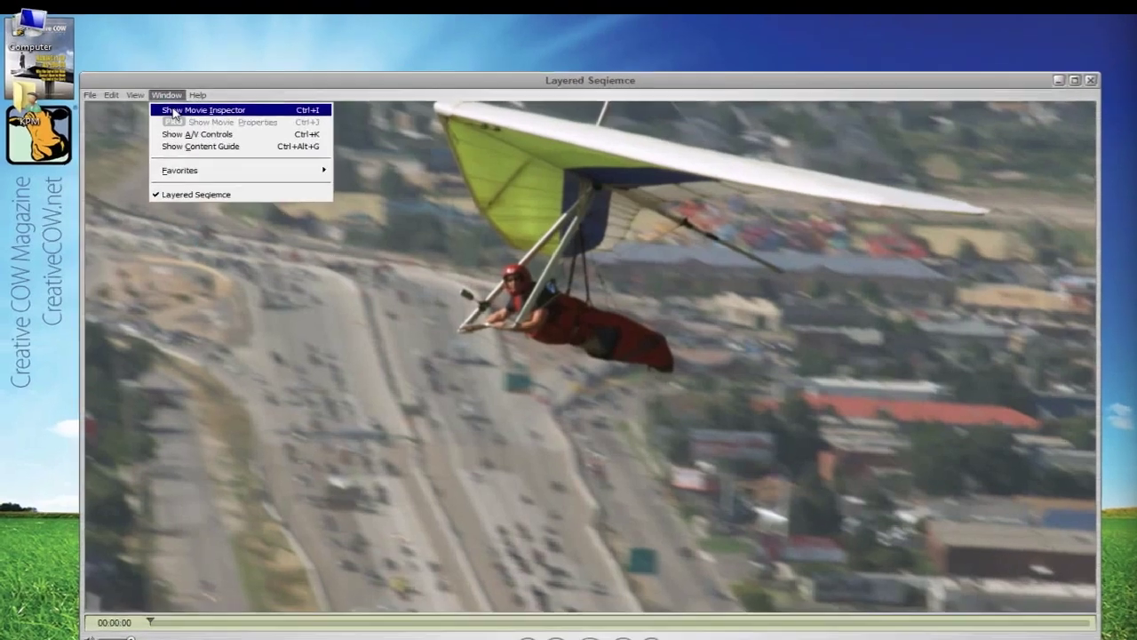
left_click(174, 94)
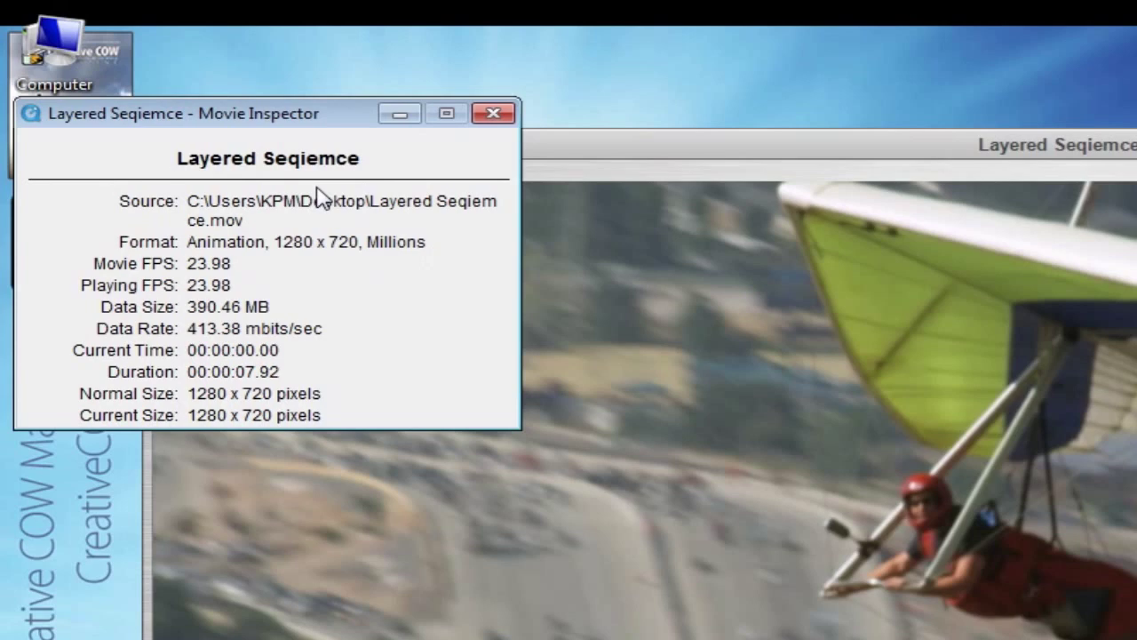
left_click(494, 114)
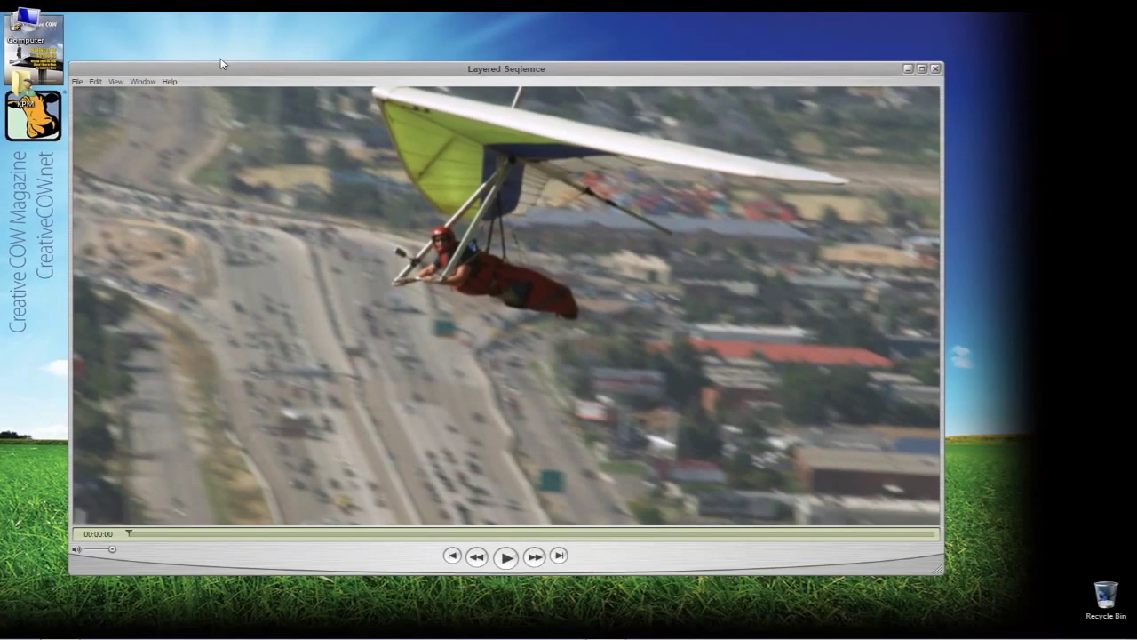
left_click(937, 69)
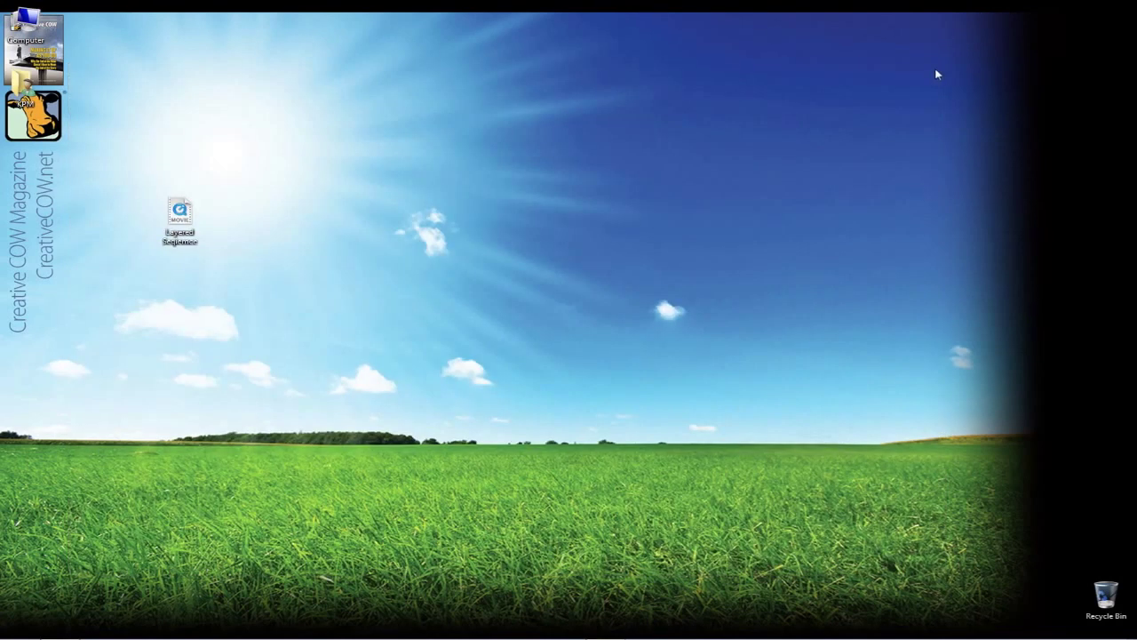
key("alt+Tab")
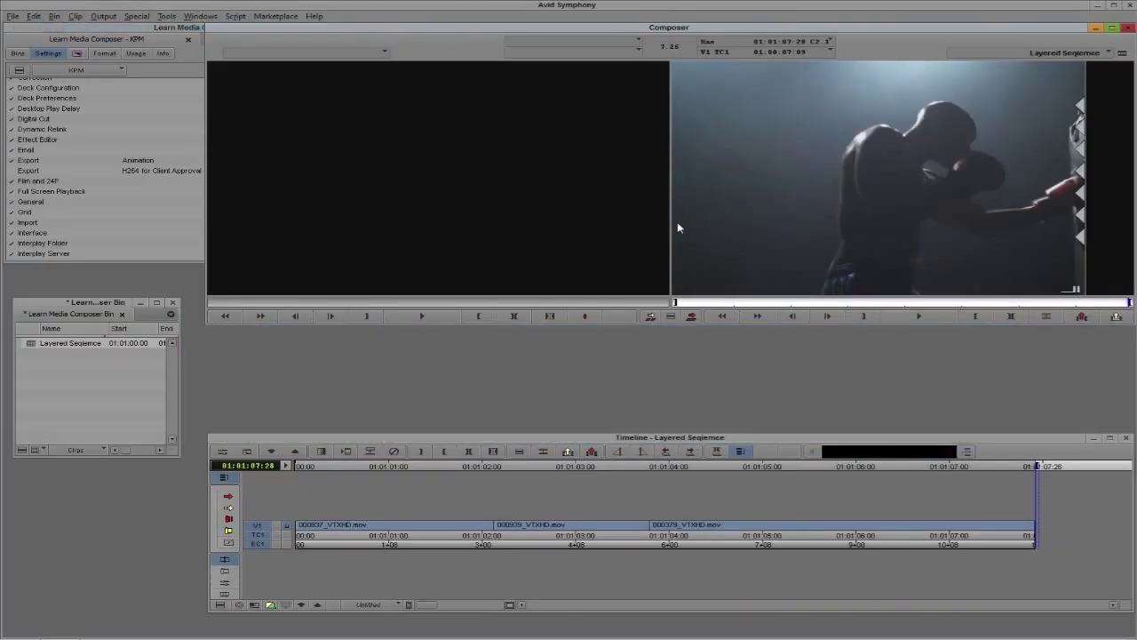
- Start another export of the sequence from the Record monitor and open its export options
right_click(754, 185)
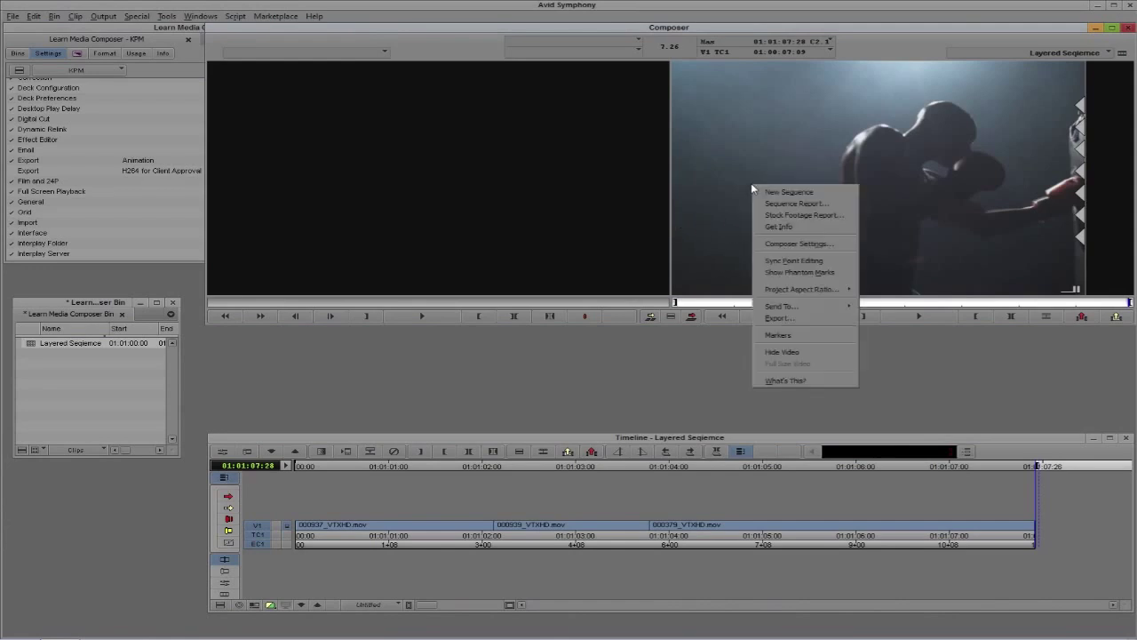
left_click(781, 321)
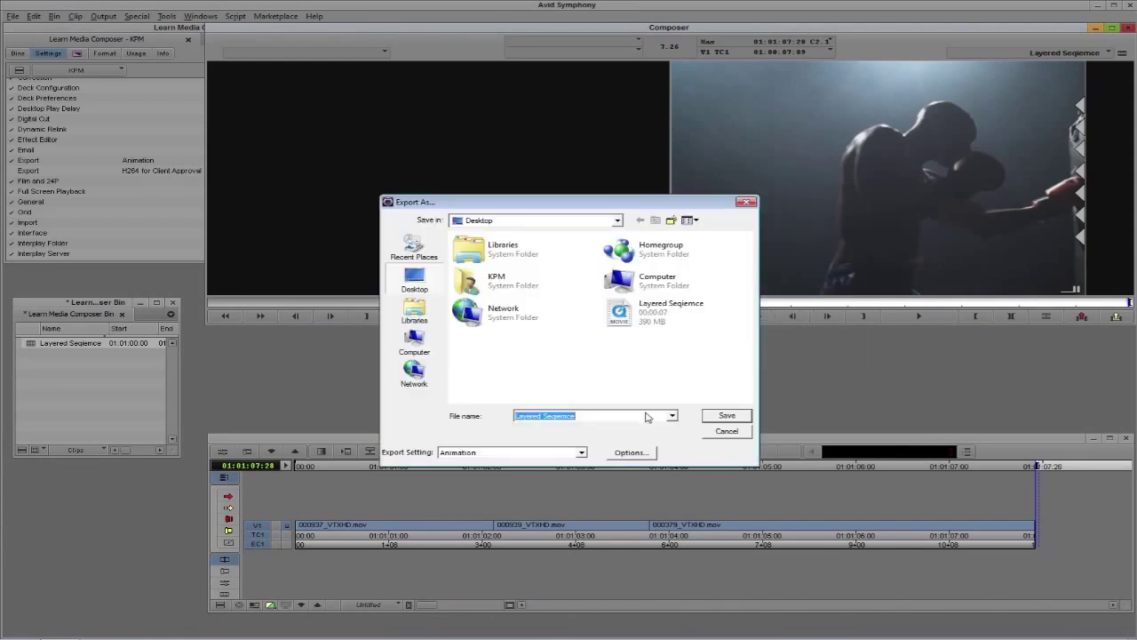
left_click(639, 455)
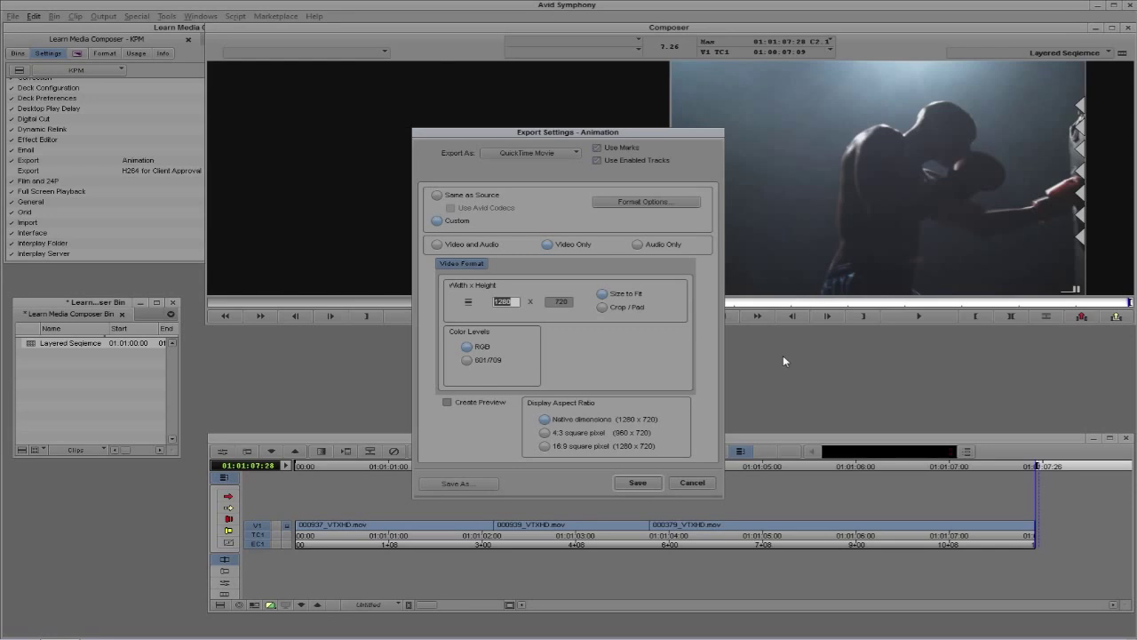
- Set Export As to Graphic with JPEG format, raising JPEG quality from 75 to 100
left_click(516, 152)
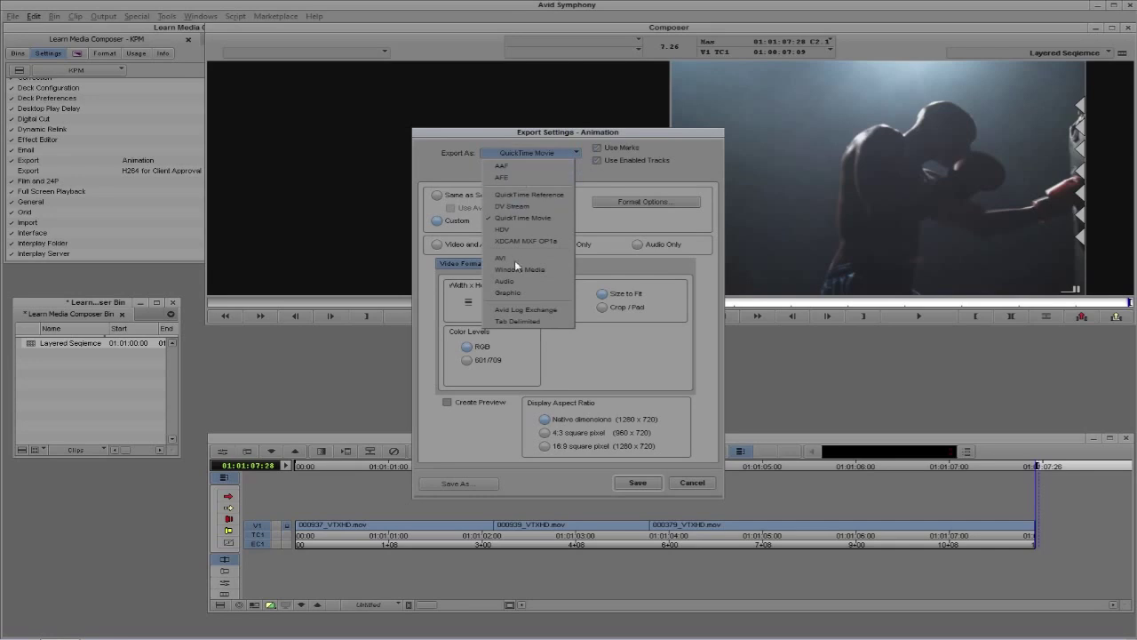
left_click(515, 291)
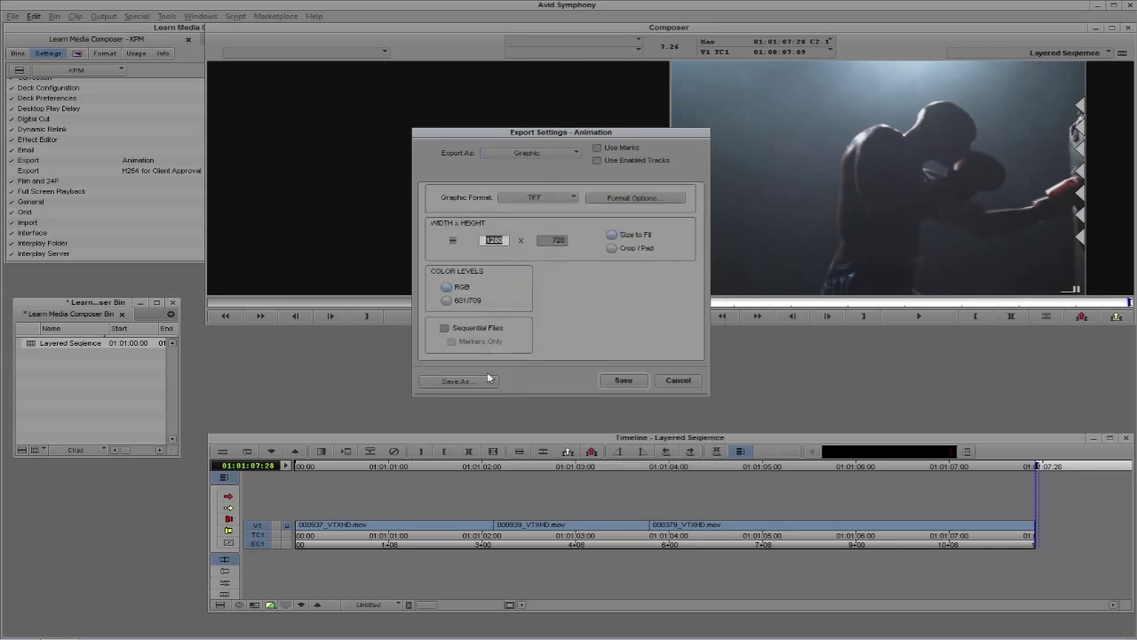
left_click(526, 197)
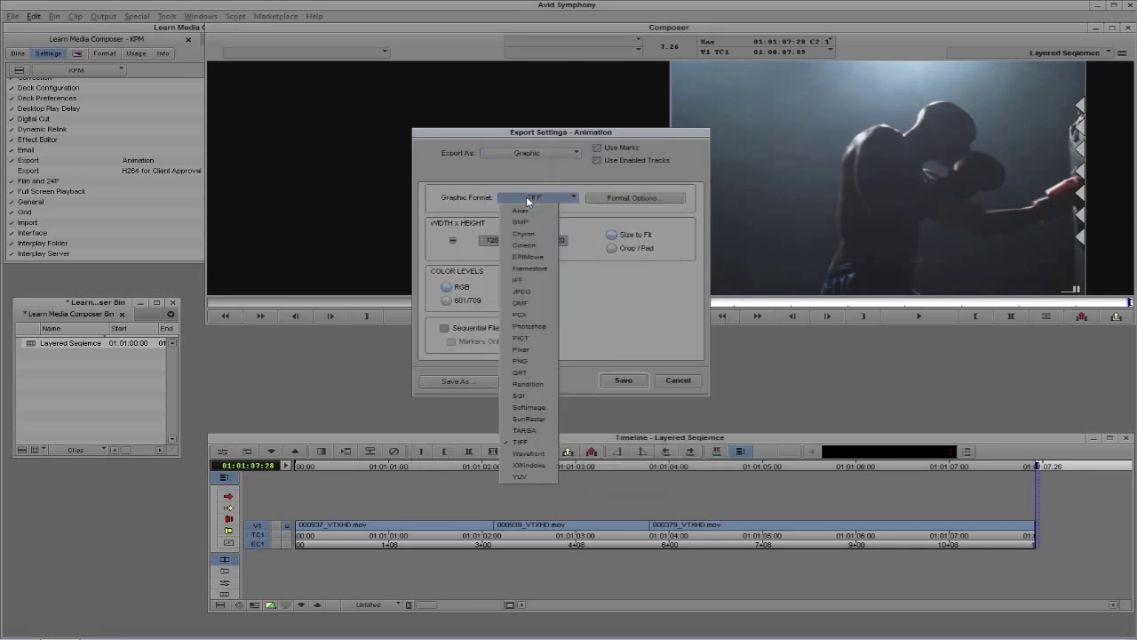
left_click(522, 292)
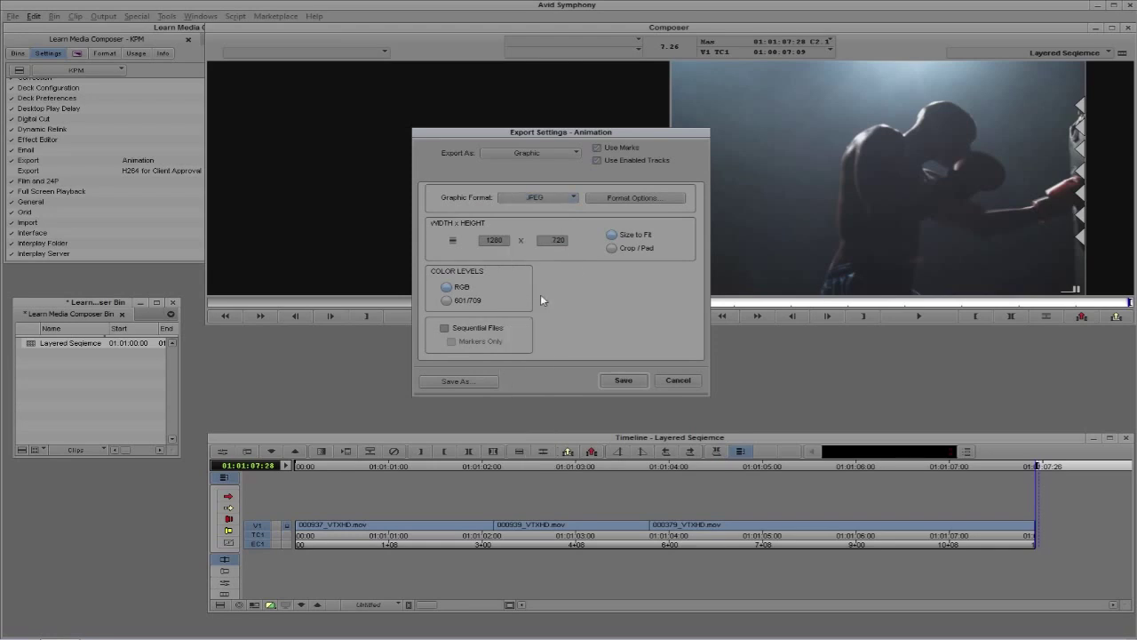
left_click(612, 199)
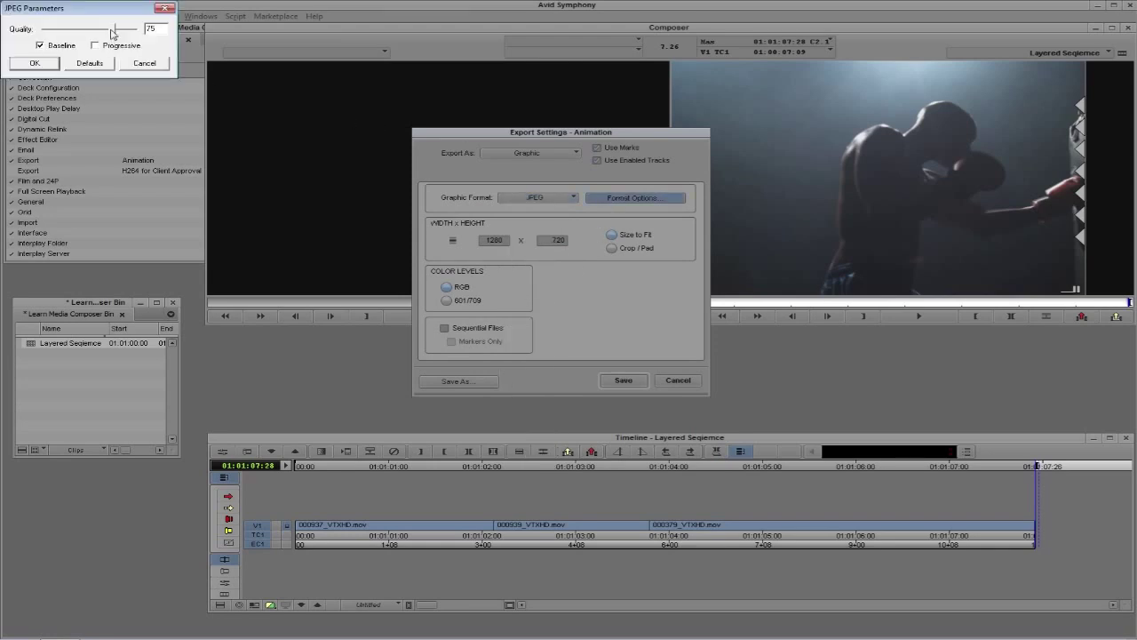
left_click_drag(113, 34, 153, 33)
left_click(35, 63)
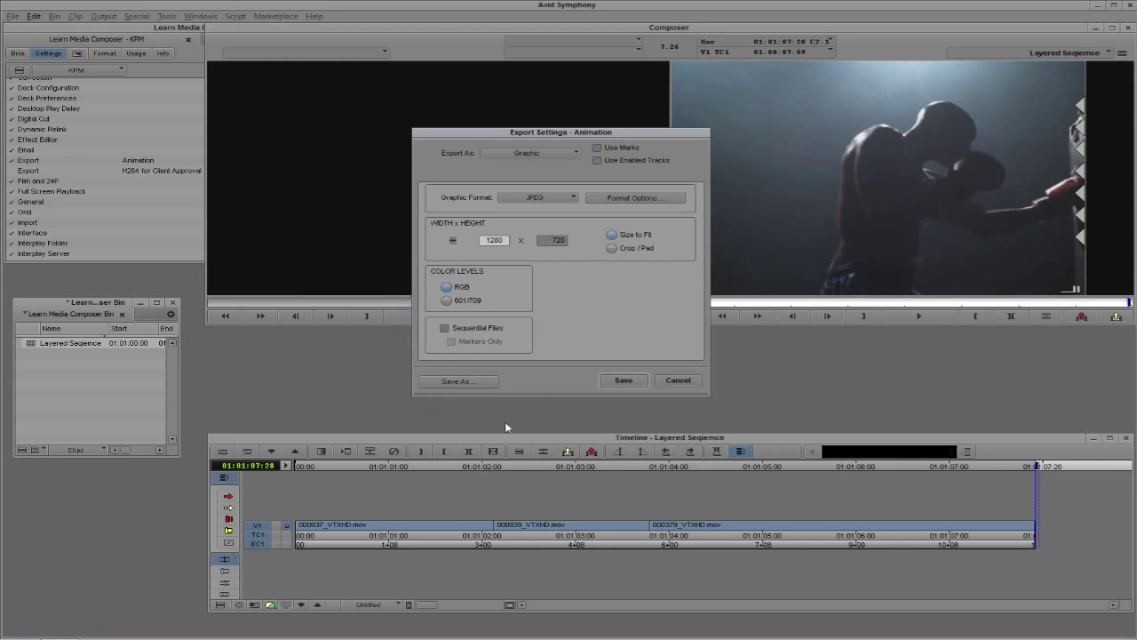
- Save the settings as preset '1280x720 HD JPEG' and export the JPEG still to the Desktop
left_click_drag(496, 130, 317, 36)
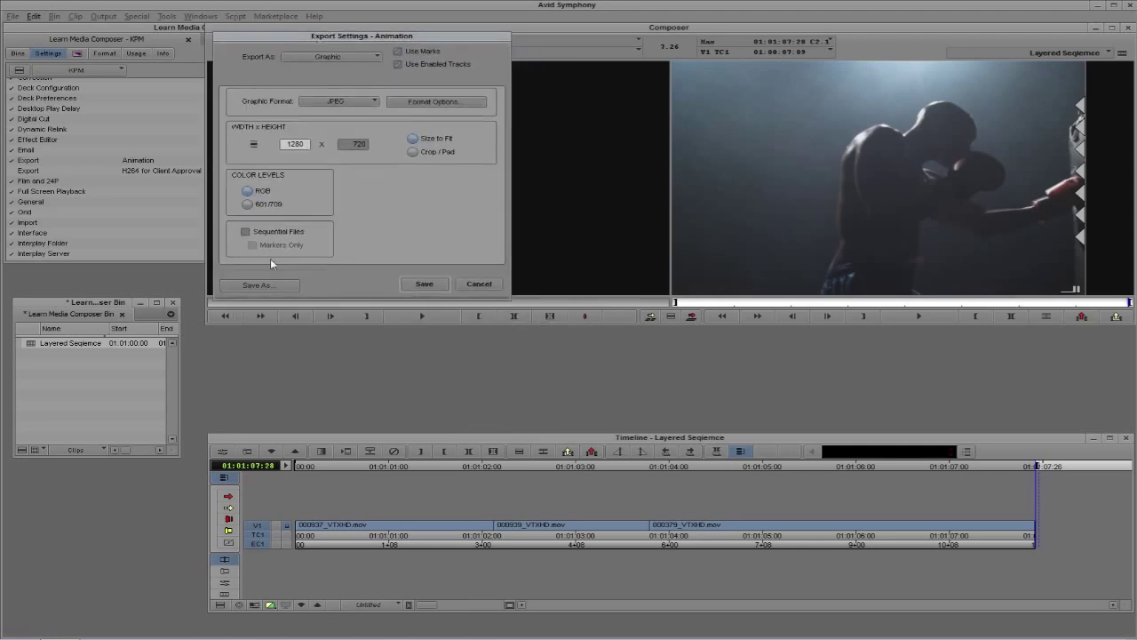
left_click(266, 284)
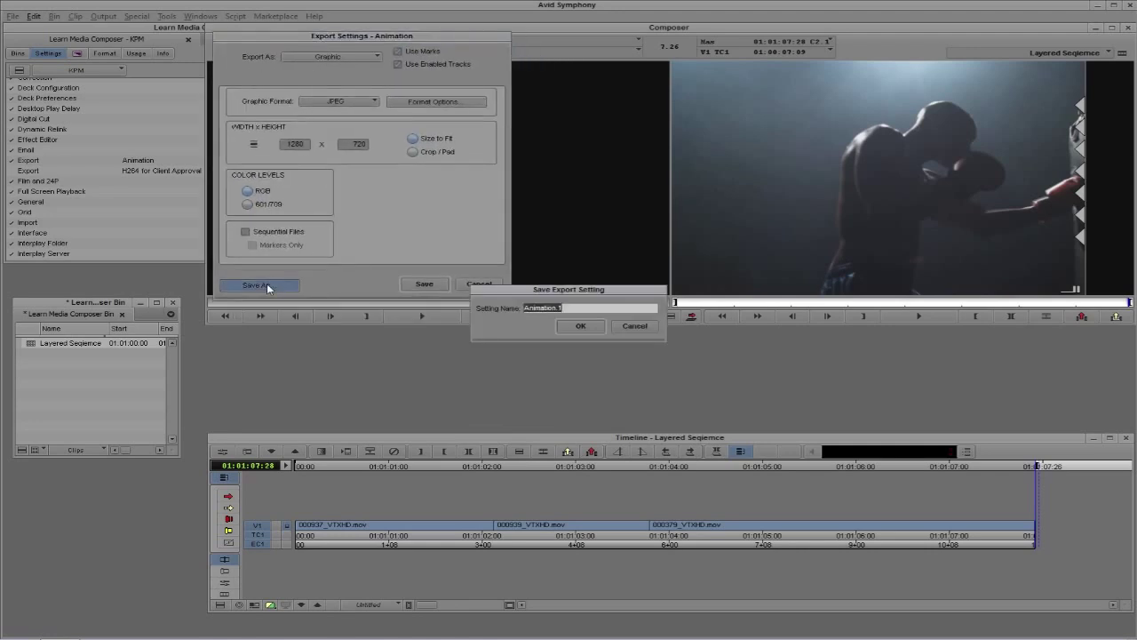
type("1280x720 HD JPEG")
left_click(575, 328)
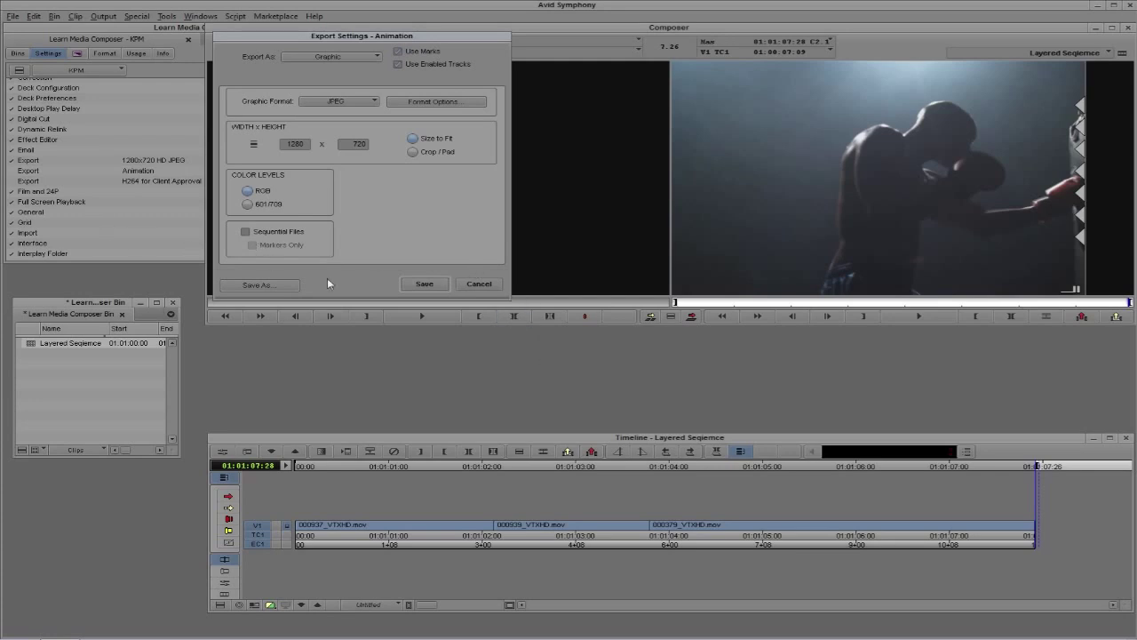
left_click(424, 284)
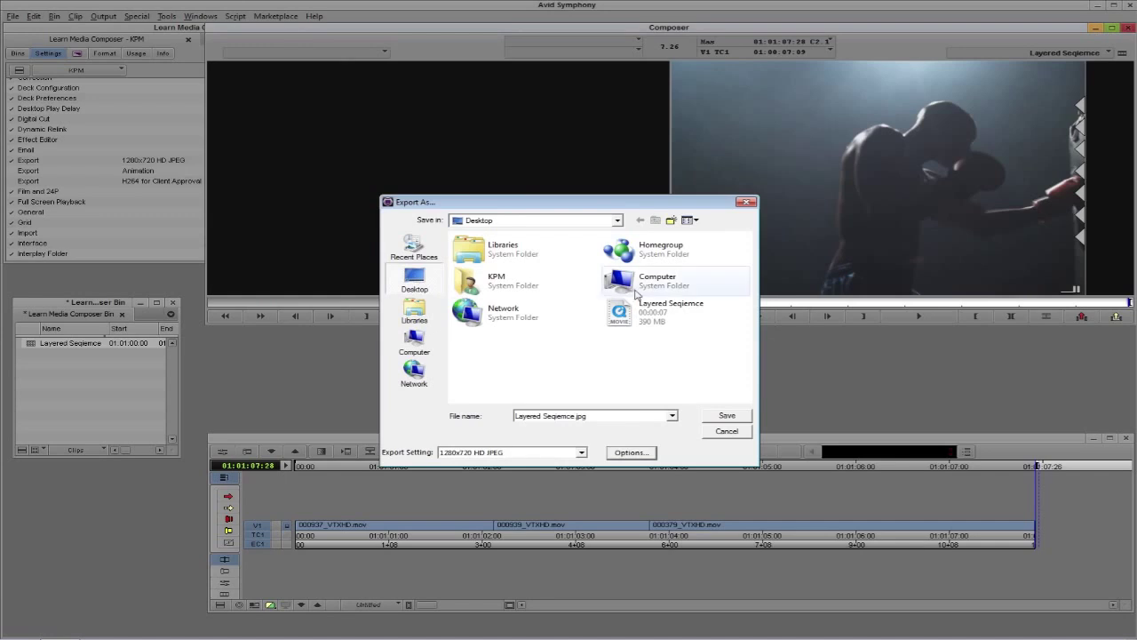
left_click(736, 417)
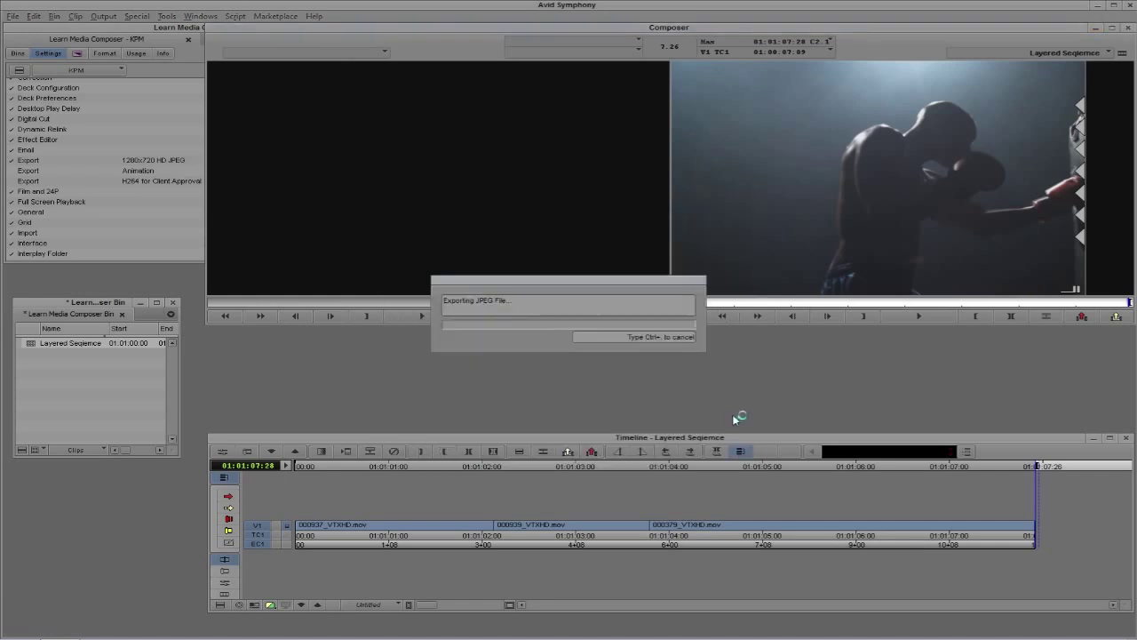
- Open the exported JPEG from the desktop in Windows Photo Viewer, then bring Avid's settings list forward
left_click(1094, 6)
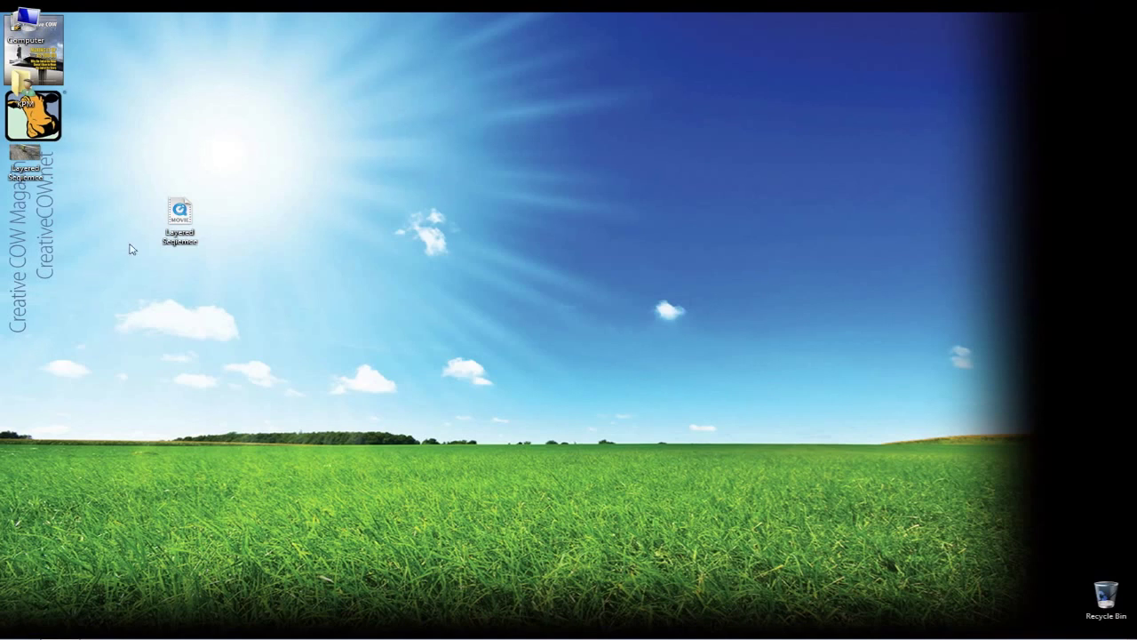
left_click_drag(37, 156, 460, 194)
double_click(438, 218)
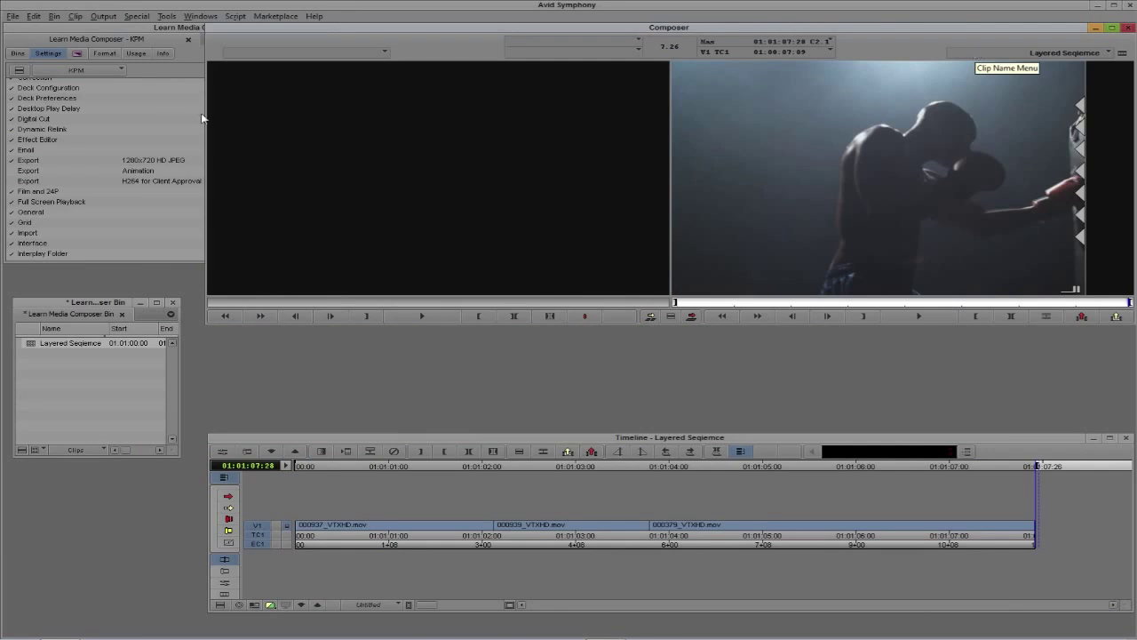
left_click(41, 163)
double_click(41, 165)
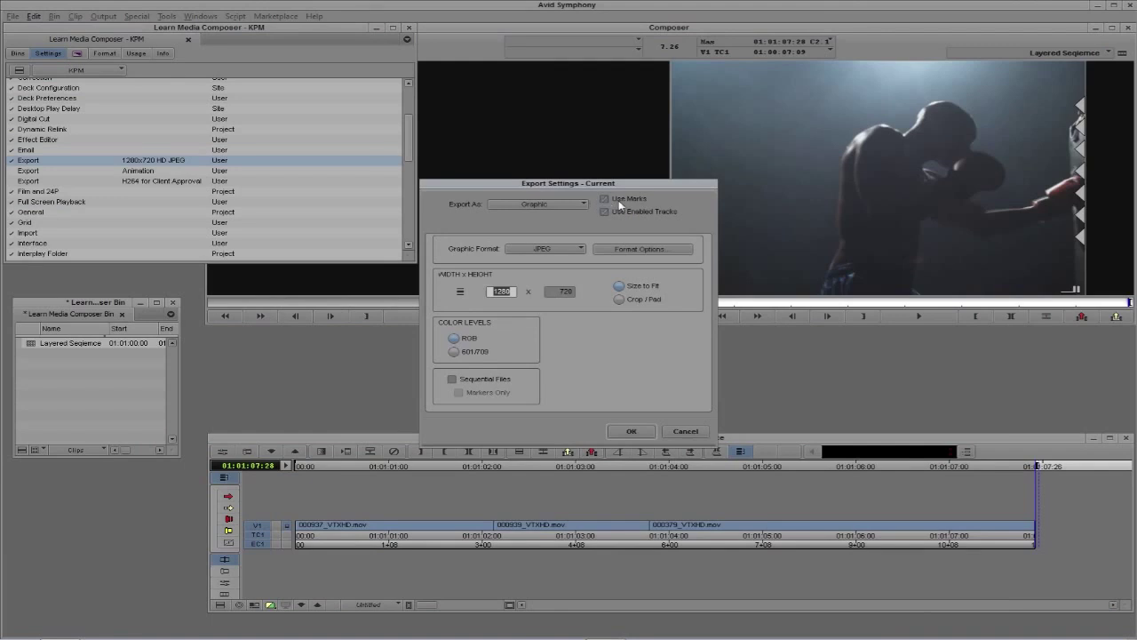
left_click(683, 432)
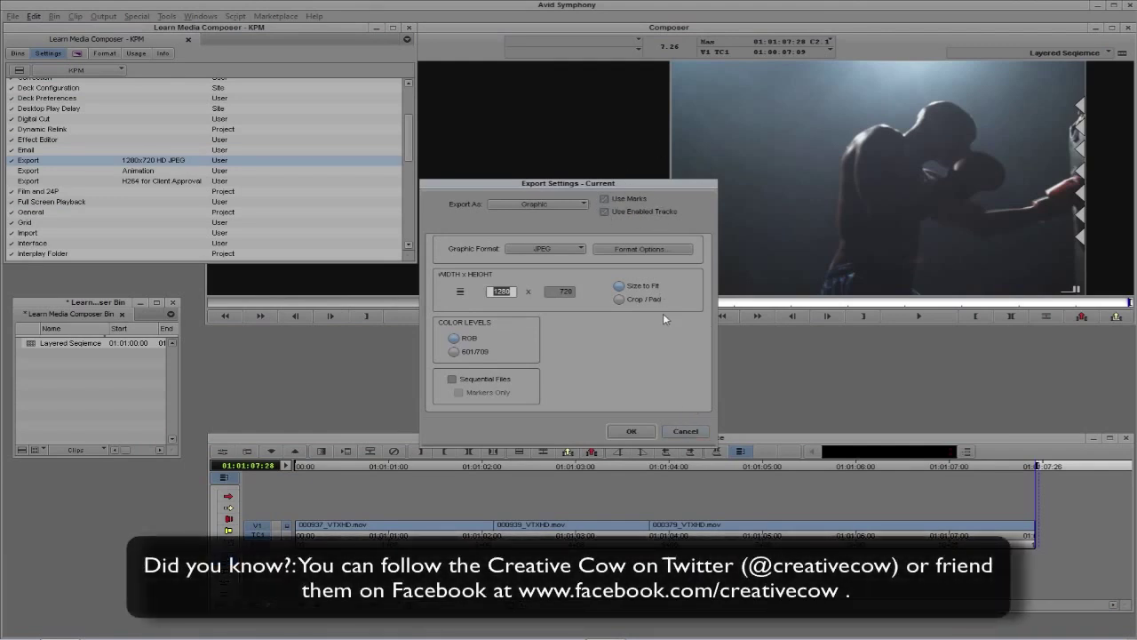
left_click(685, 431)
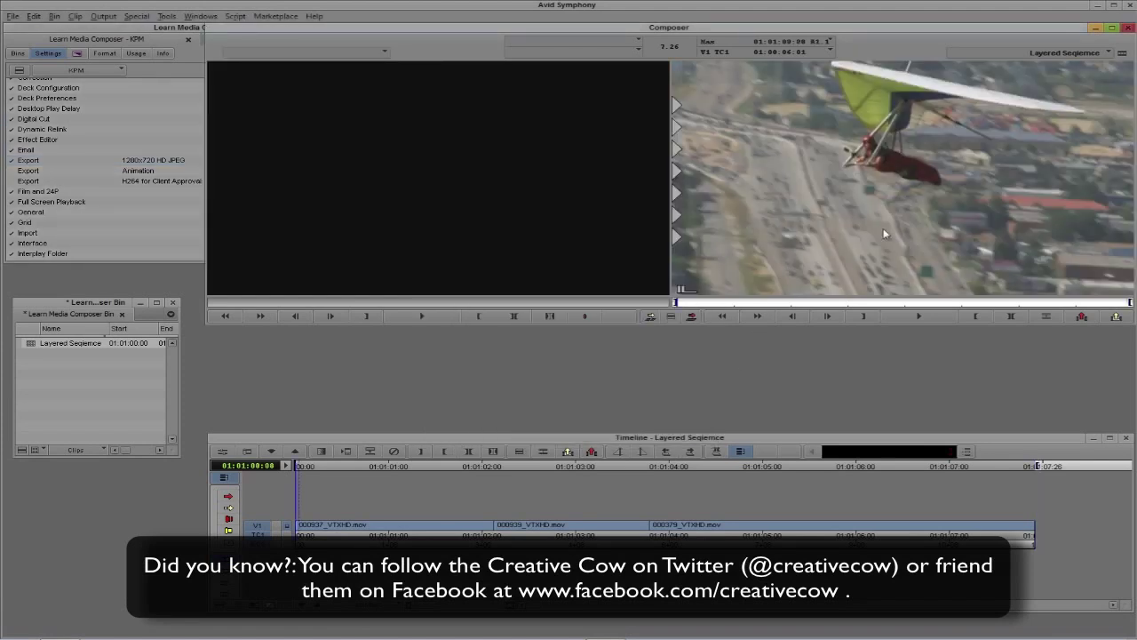
- Minimize Avid Symphony to reveal the Layered Seqemce JPEG still in Windows Photo Viewer
left_click(1097, 7)
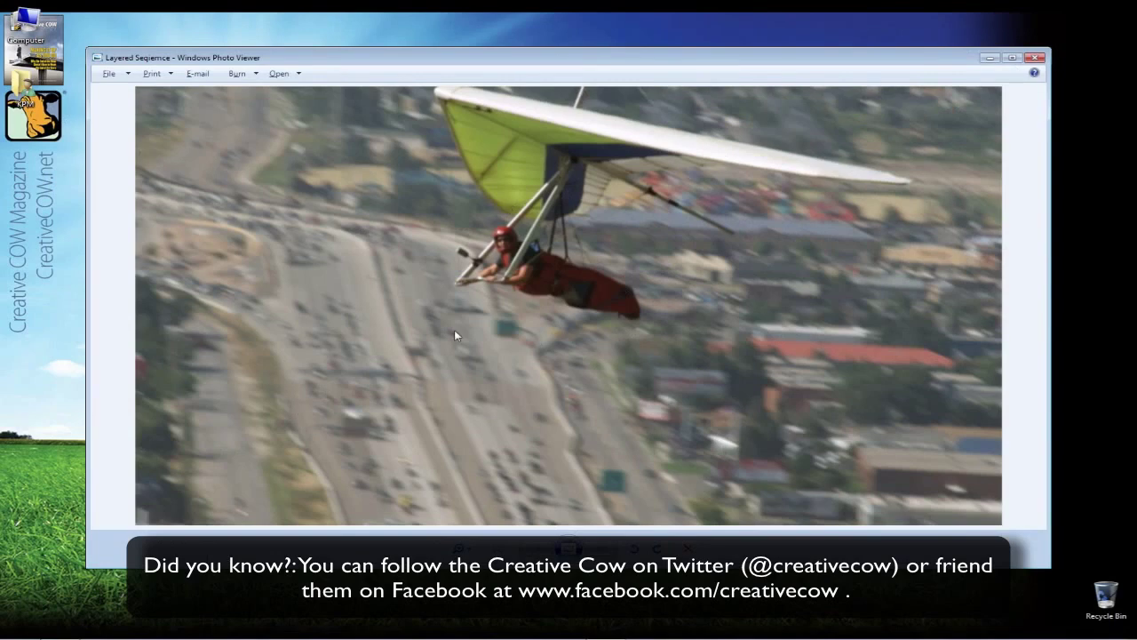